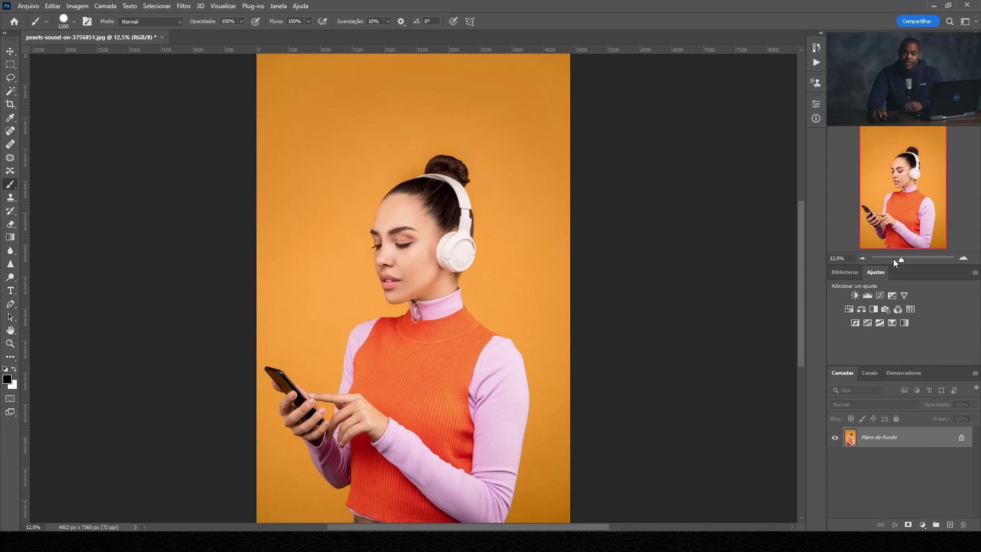
Reset the view to 12.5% zoom and duplicate the background photo into a new layer.
left_click_drag(901, 262, 900, 262)
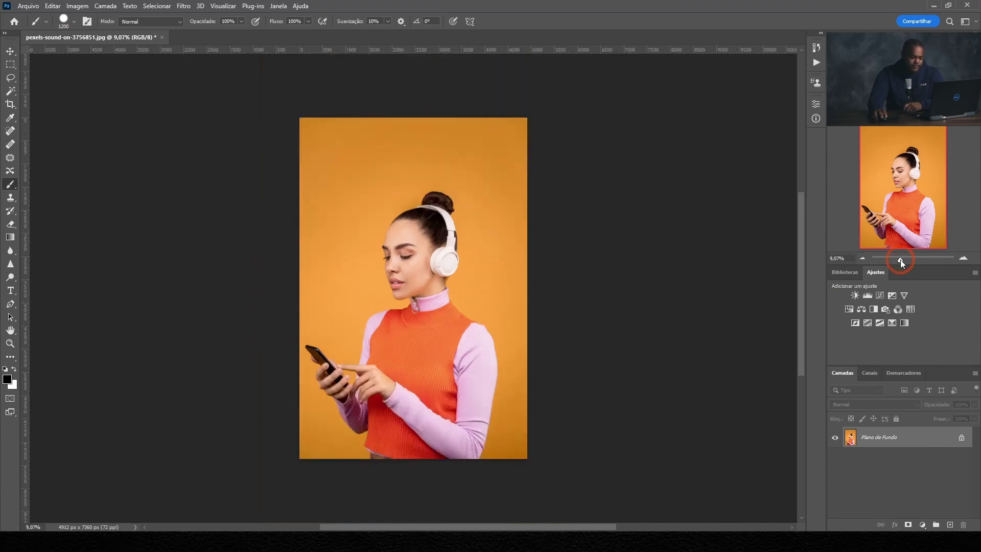
left_click(963, 259)
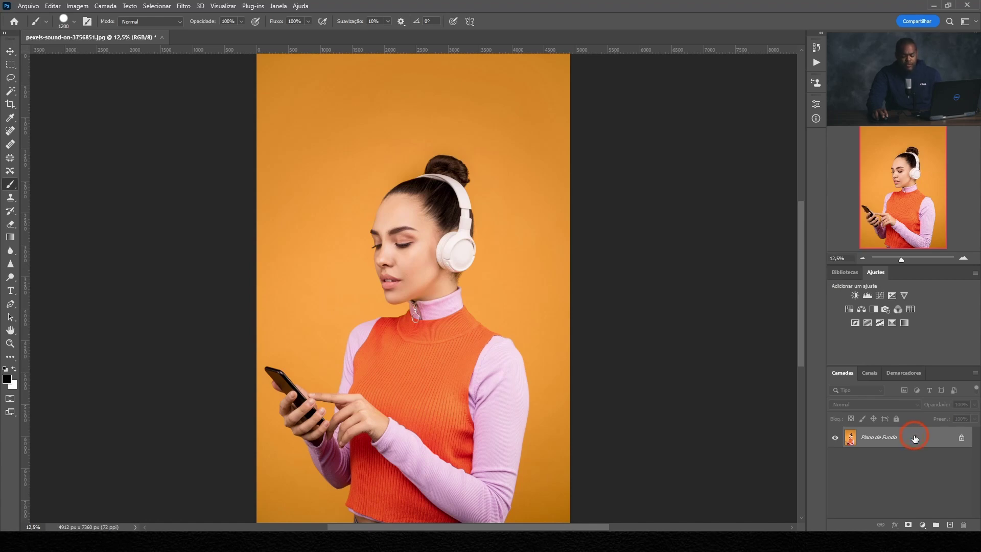
left_click_drag(918, 438, 917, 436)
key("ctrl+j")
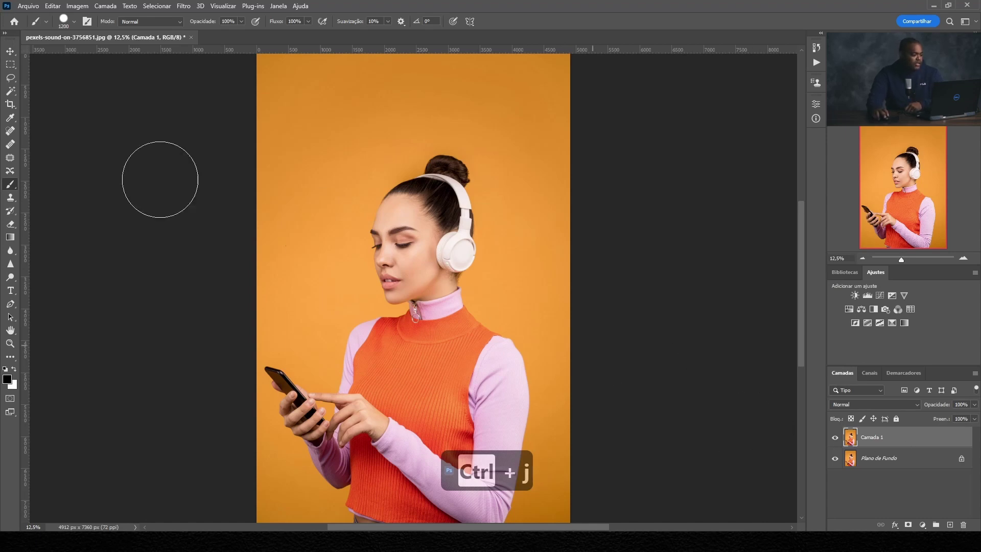
Select the woman, mask the copy to her, hide Plano de Fundo, and ready the Brush.
left_click(11, 92)
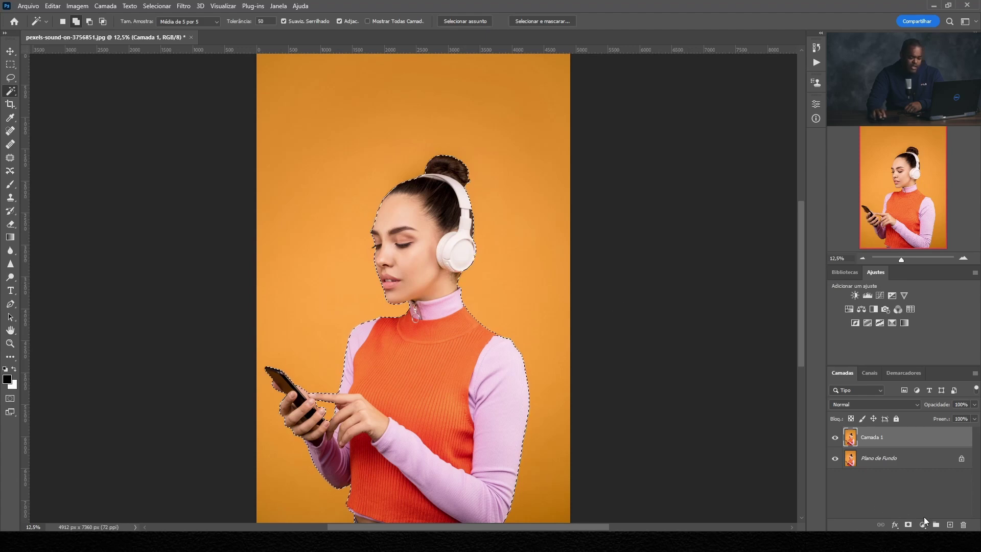
left_click(909, 525)
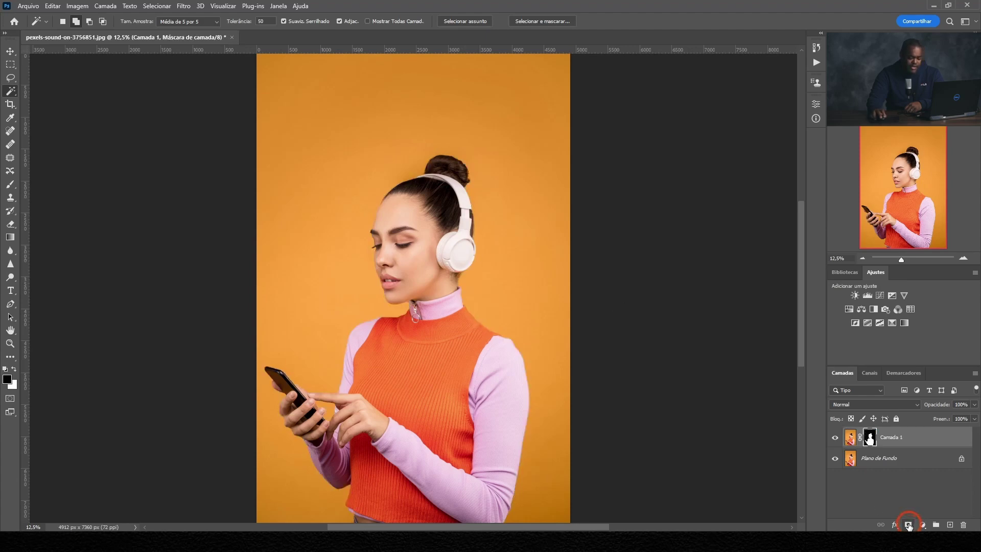
left_click(835, 459)
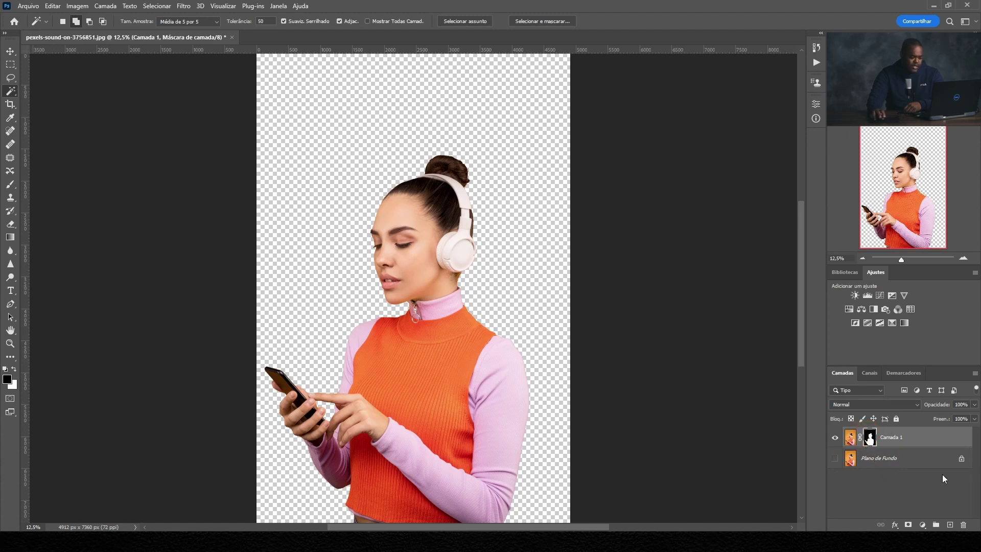
left_click(851, 440)
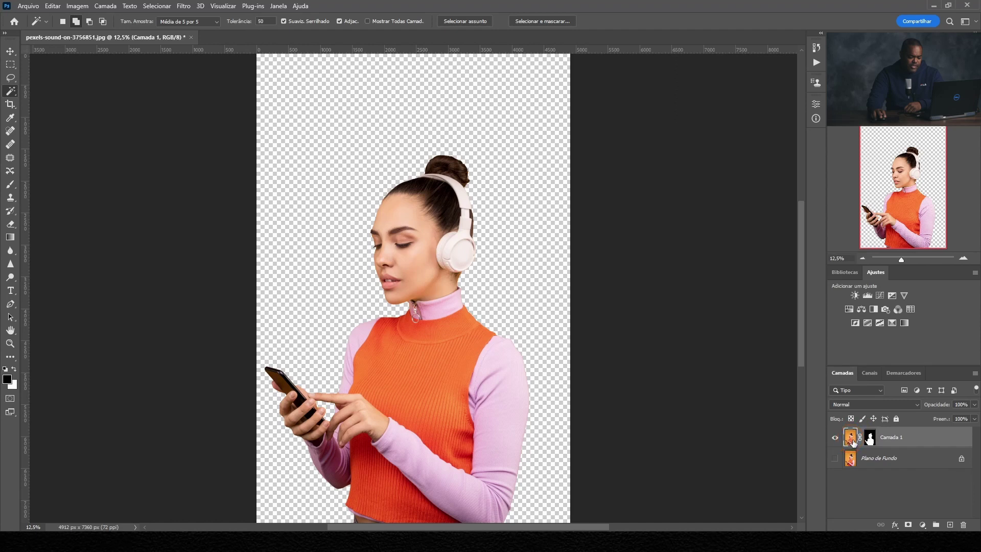
left_click(11, 185)
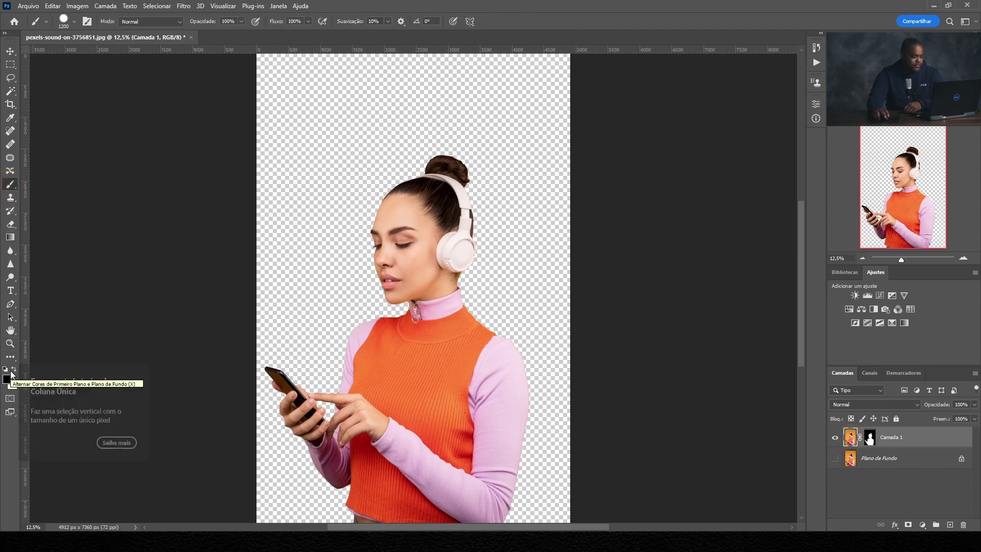
Paint the cut-out woman solid black and duplicate the silhouette layer.
left_click(7, 379)
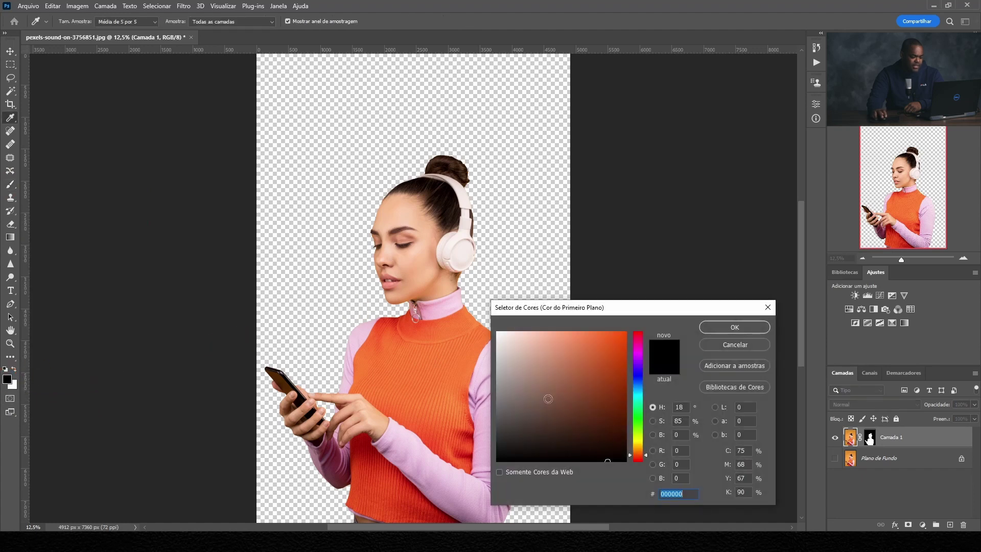
left_click(747, 328)
mouse_move(431, 175)
left_mouse_down()
mouse_move(370, 236)
mouse_move(448, 218)
mouse_move(322, 361)
mouse_move(310, 424)
mouse_move(285, 394)
mouse_move(372, 415)
mouse_move(485, 412)
mouse_move(454, 275)
mouse_move(485, 423)
mouse_move(499, 366)
mouse_move(499, 486)
mouse_move(507, 454)
left_mouse_up()
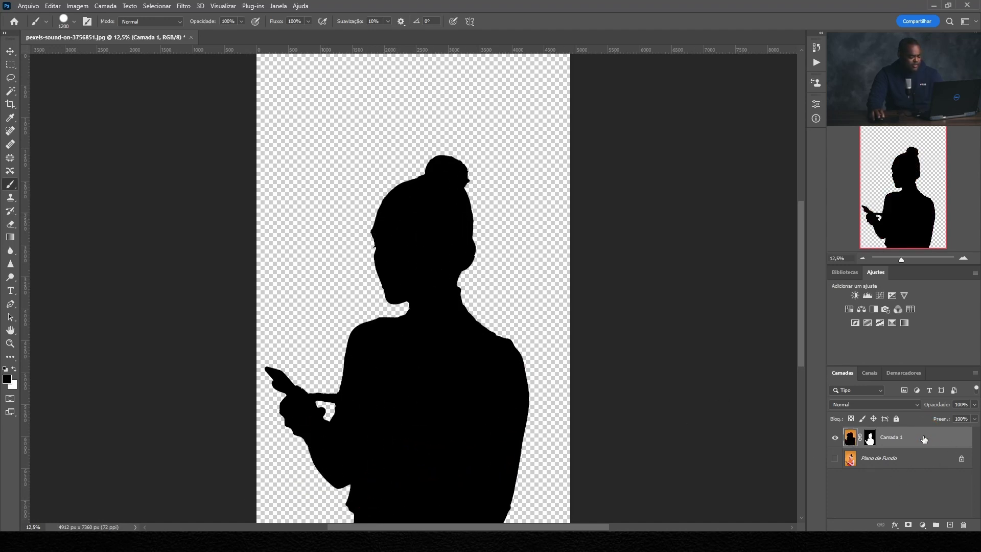
key("ctrl+j")
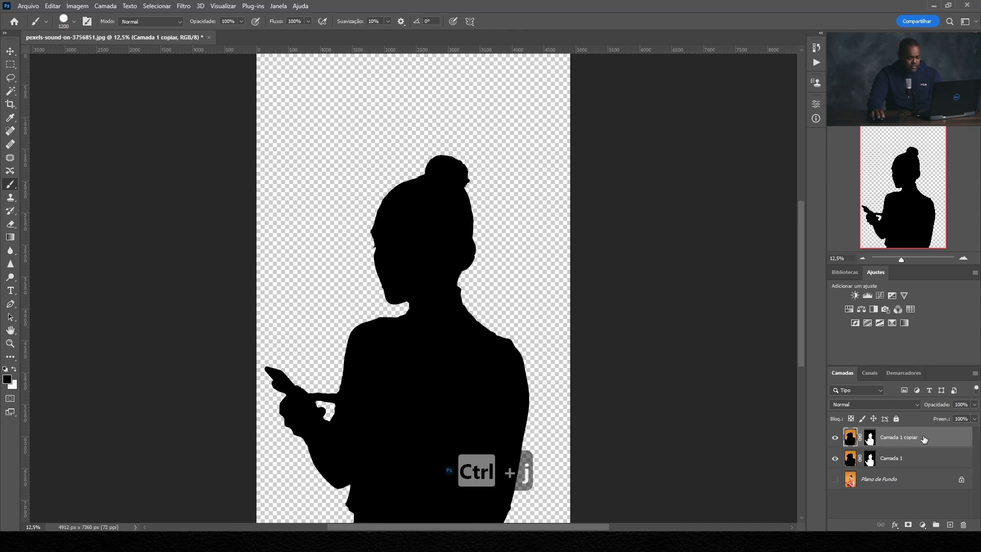
Merge both silhouette layers, show and unlock Plano de Fundo, and stack it above the silhouette.
left_click(928, 459, "shift")
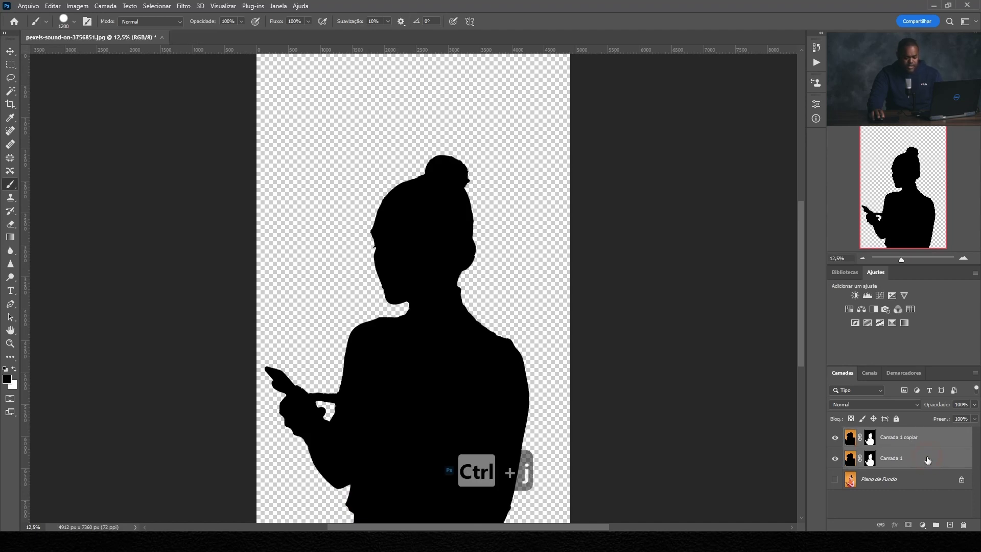
key("ctrl+e")
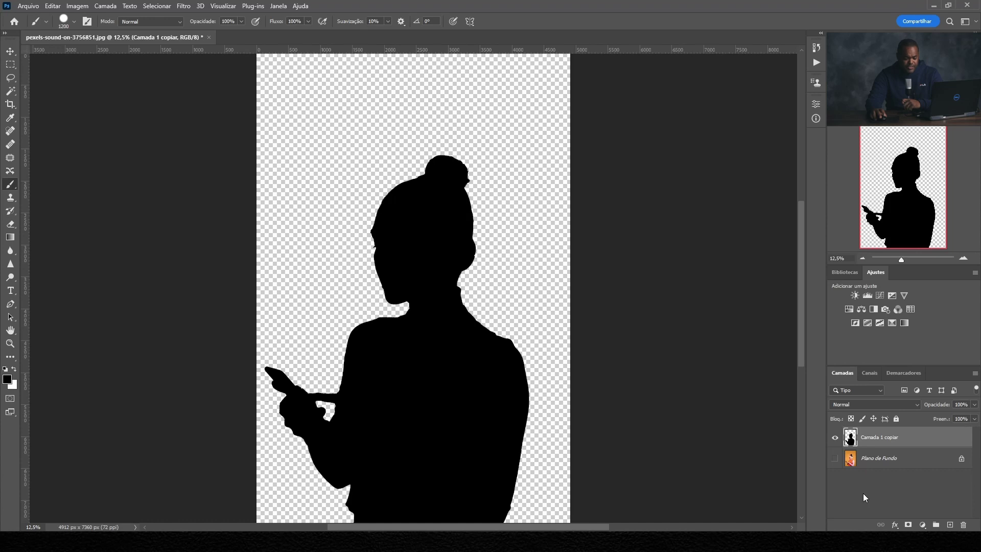
left_click(835, 459)
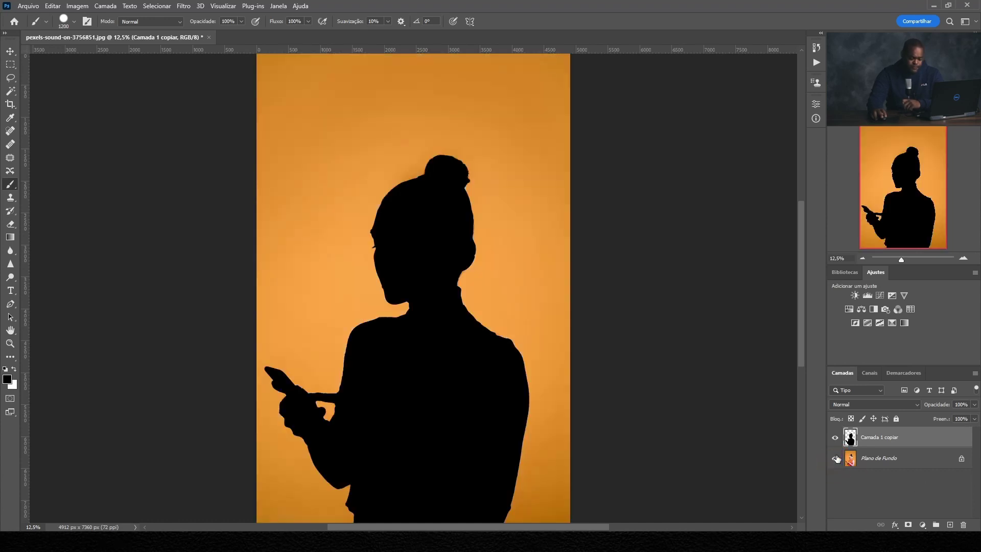
left_click(923, 461)
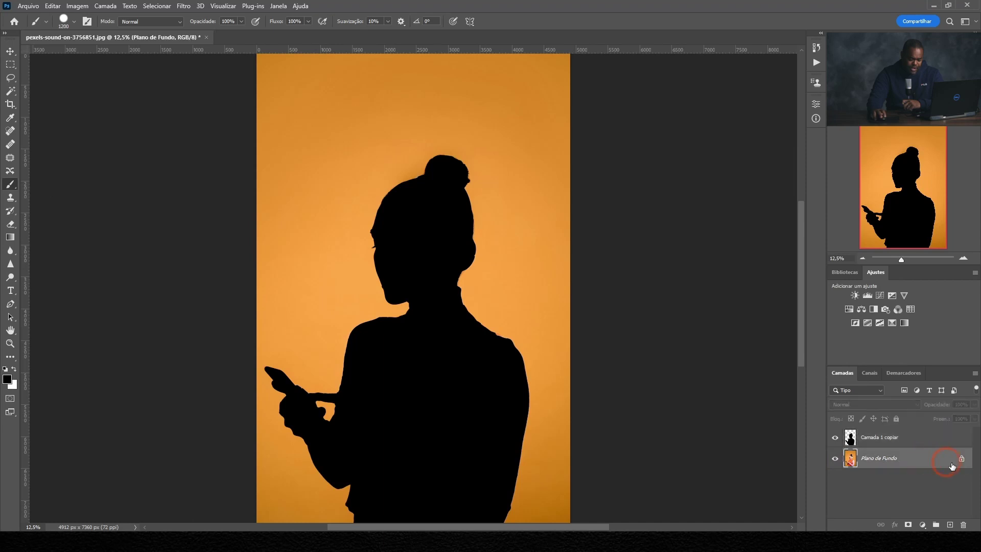
left_click(961, 460)
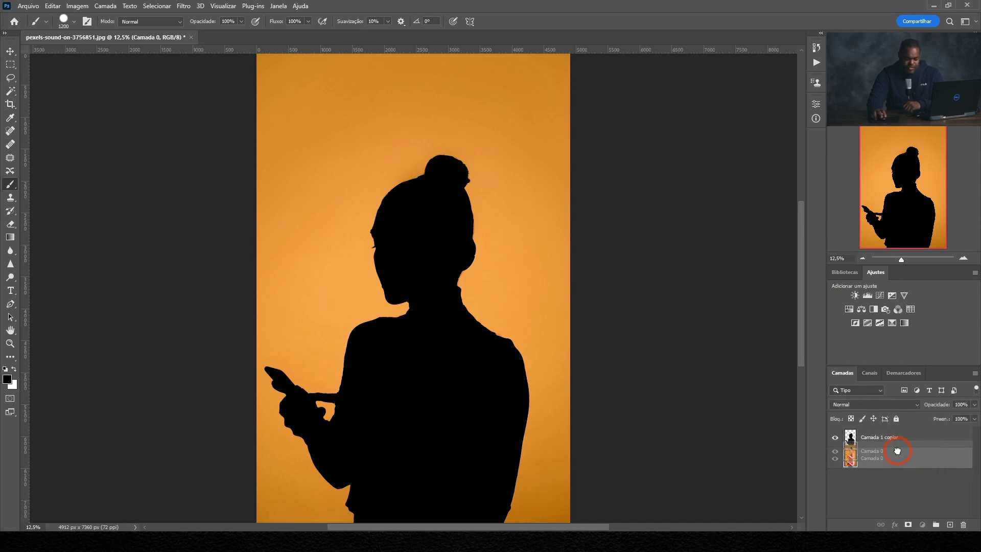
left_click_drag(898, 461, 898, 437)
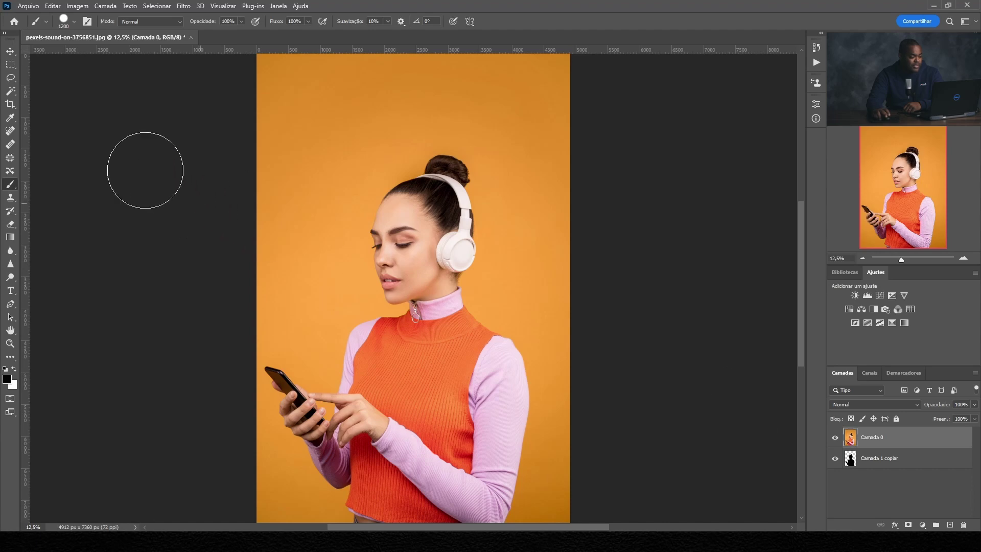
Use Selecionar assunto to mask the colour photo down to the woman.
left_click(11, 93)
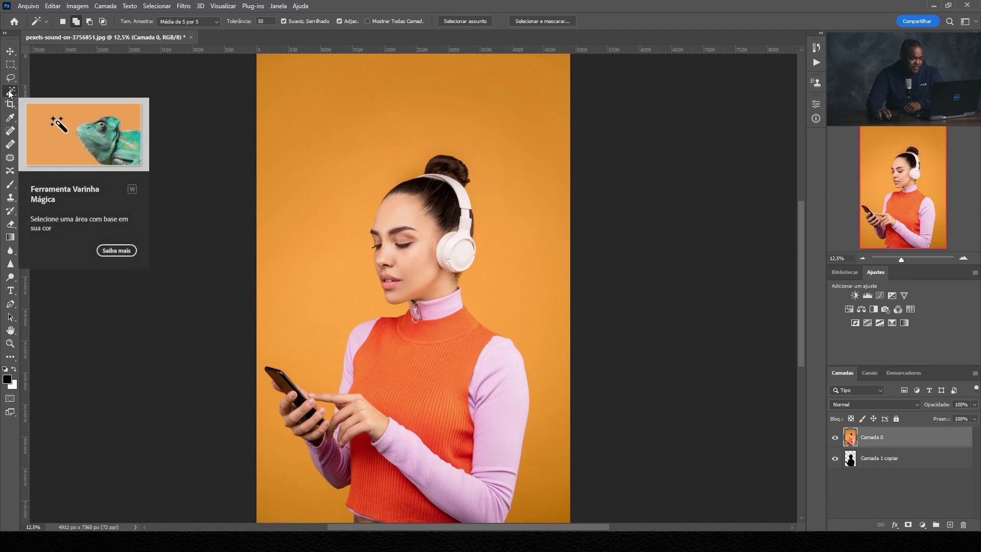
left_click(458, 22)
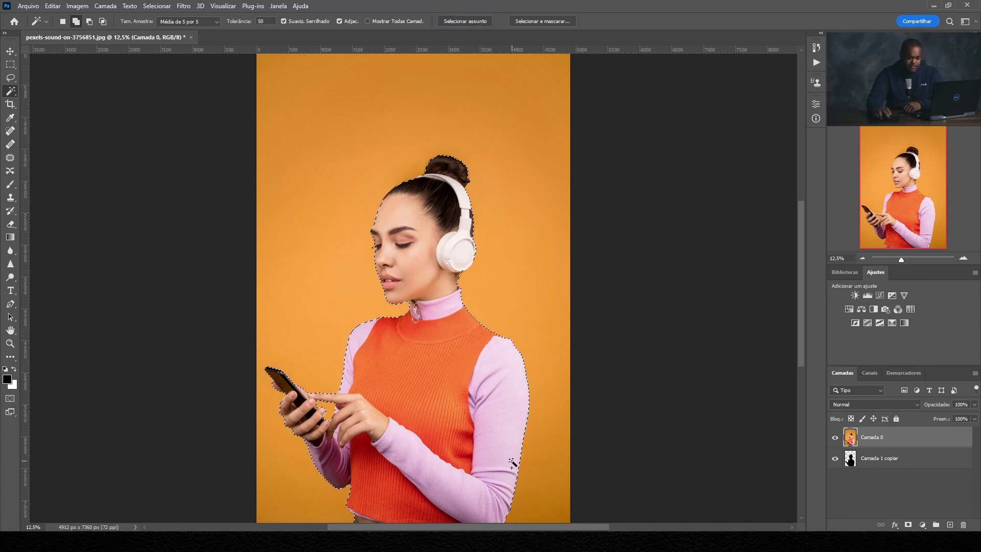
left_click(909, 524)
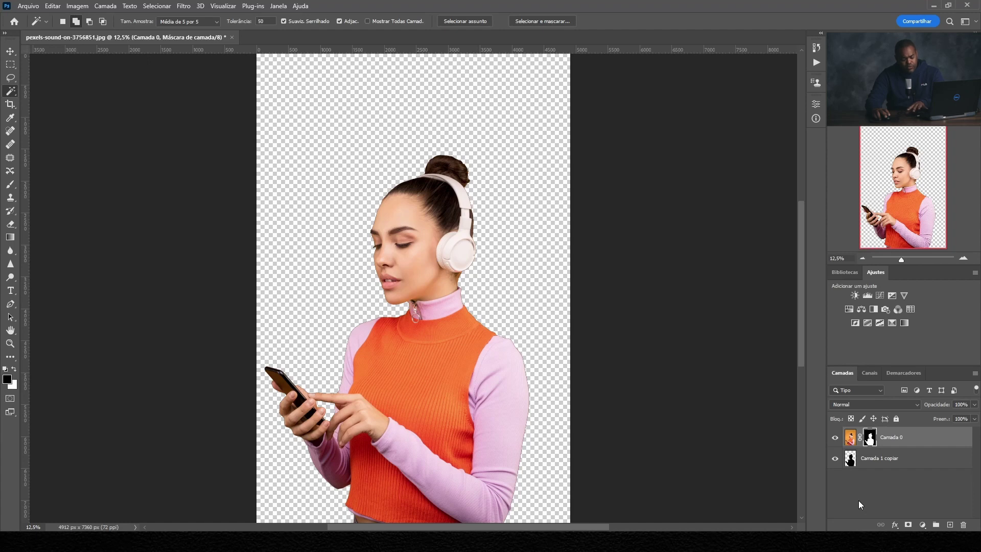
Select the black silhouette layer and hide Camada 0 so the silhouette shows alone.
left_click(881, 502)
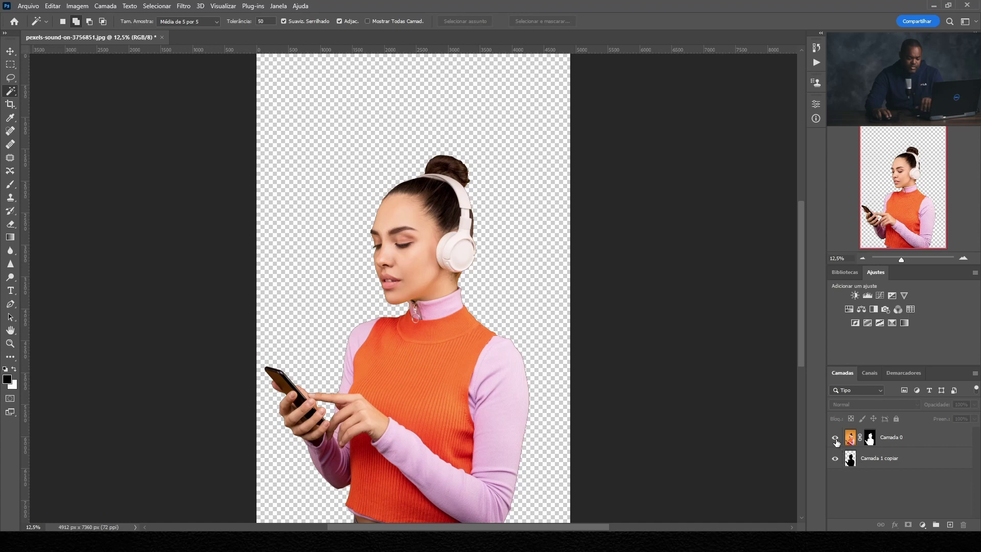
left_click(850, 460, "ctrl")
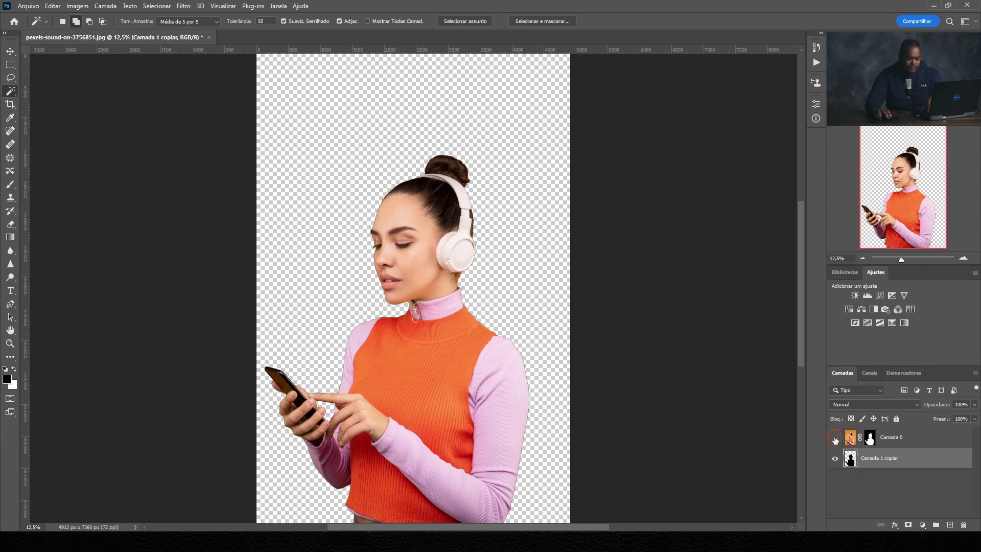
left_click(835, 439)
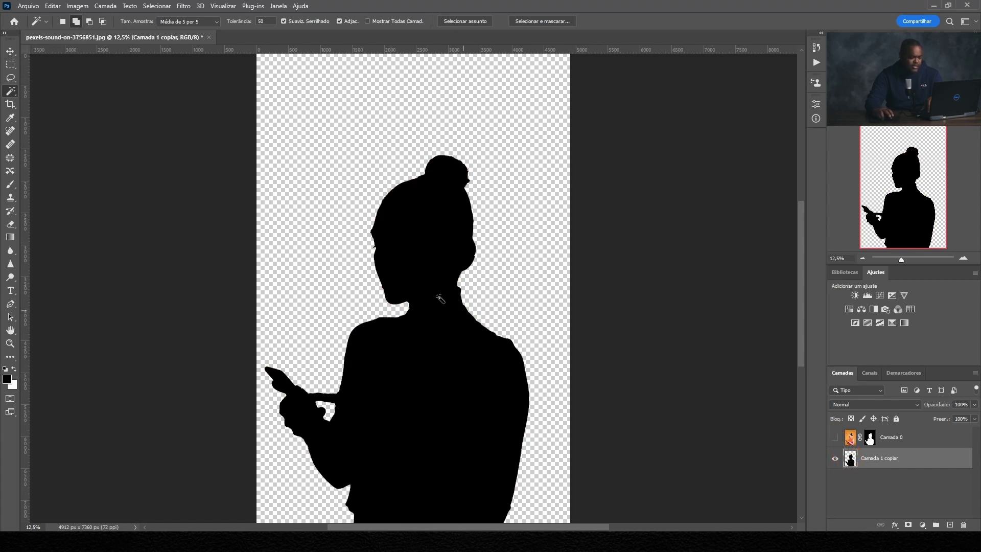
left_click(11, 51)
Nudge the black silhouette left and down behind the woman, toggling her photo to compare.
left_click(444, 350)
key("shift+Left")
key("shift+Left")
key("shift+Left")
key("shift+Left")
key("shift+Left")
key("shift+Left")
key("shift+Left")
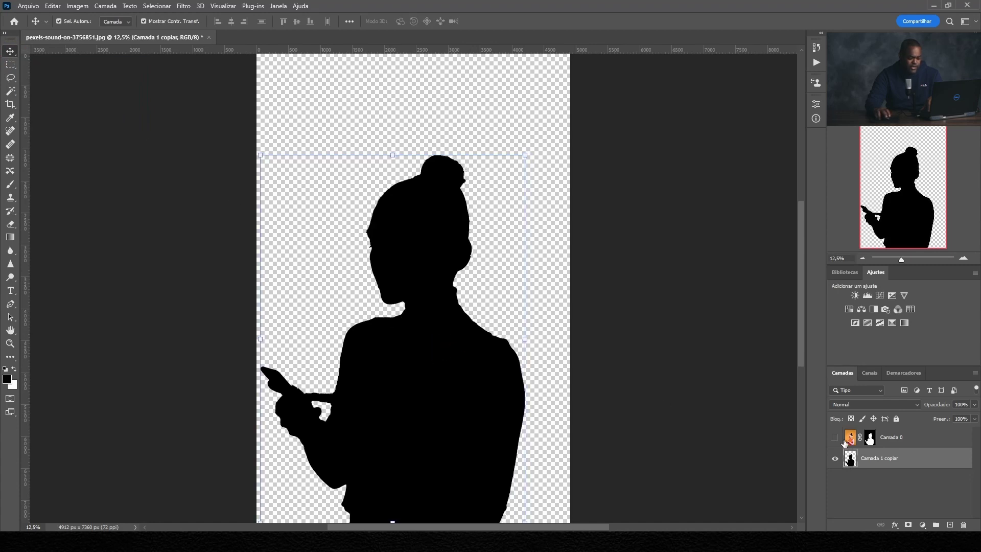
left_click(835, 437)
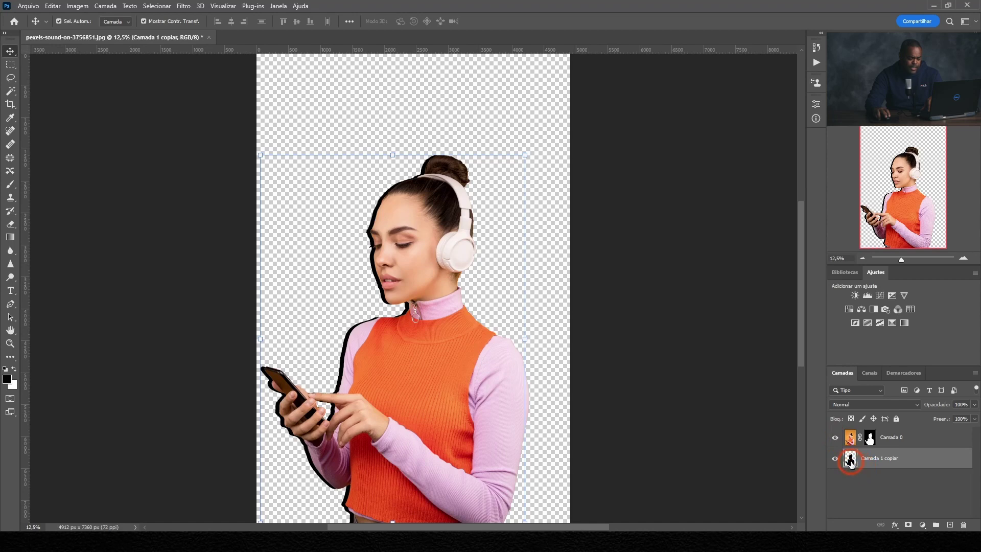
key("shift+Left")
key("shift+Left")
key("shift+Left")
key("shift+Left")
key("shift+Left")
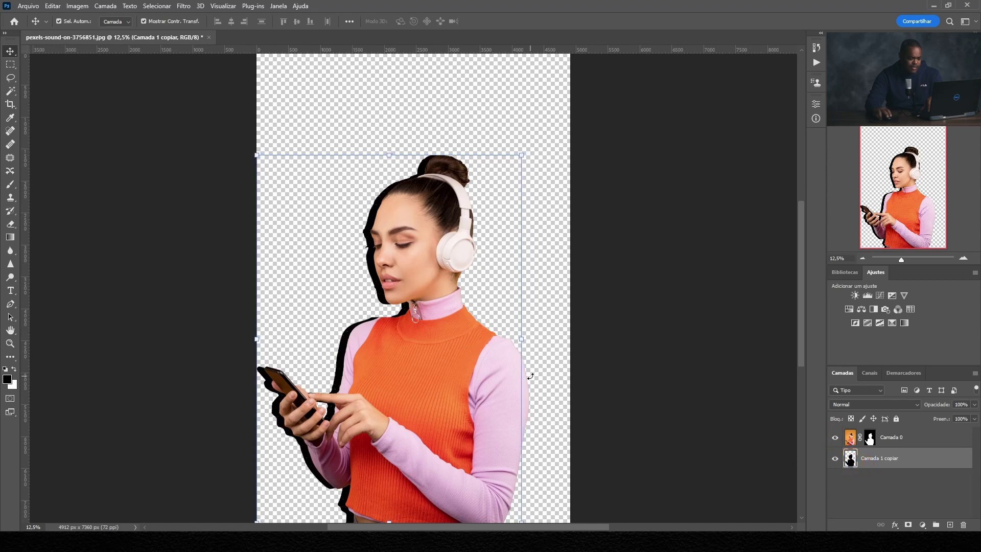
left_click(835, 438)
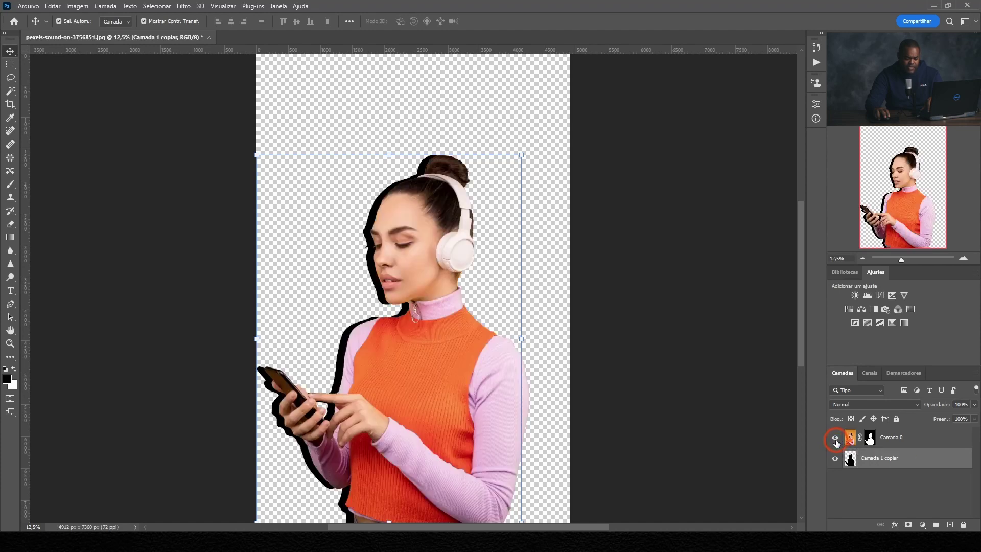
left_click(849, 461)
key("shift+Left")
key("shift+Left")
key("shift+Left")
key("shift+Right")
key("shift+Right")
key("shift+Up")
key("shift+Up")
key("shift+Down")
key("shift+Down")
key("shift+Down")
key("shift+Down")
key("shift+Down")
key("shift+Down")
key("shift+Down")
key("shift+Down")
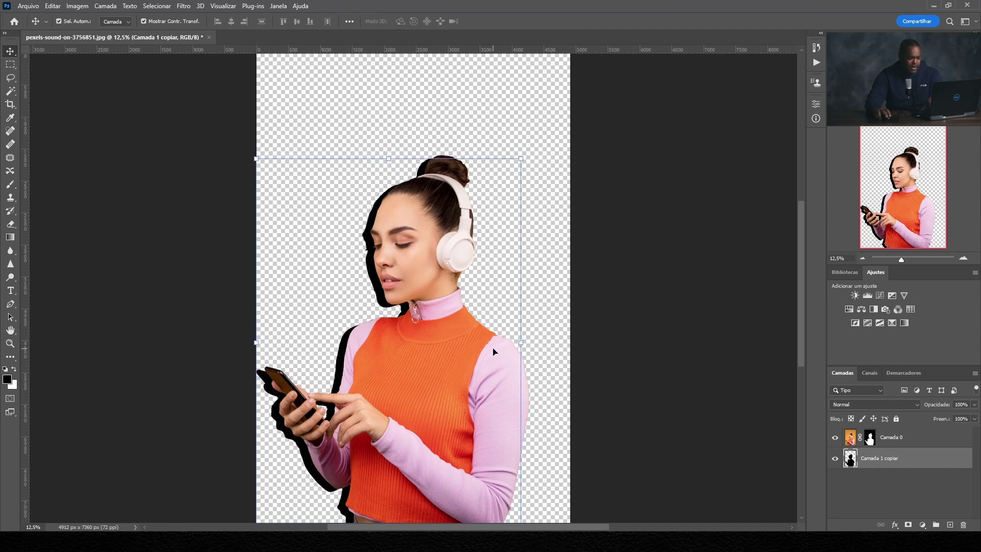
key("shift+Left")
key("shift+Down")
key("shift+Left")
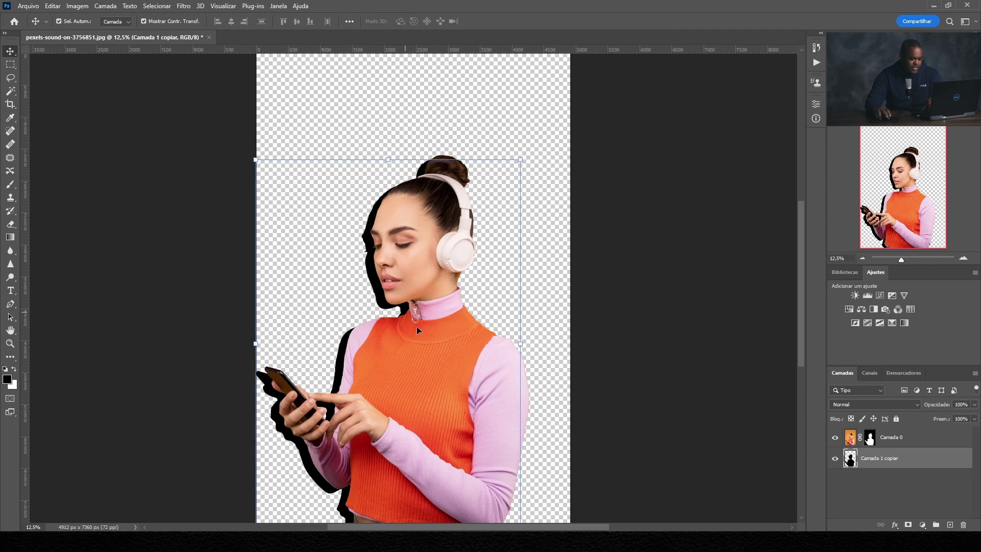
Fine-tune the shadow to a small left offset with slight drags and arrow nudges.
left_click_drag(424, 337, 425, 338)
left_click(849, 462)
left_click_drag(373, 286, 370, 288)
key("Left")
key("Left")
key("Left")
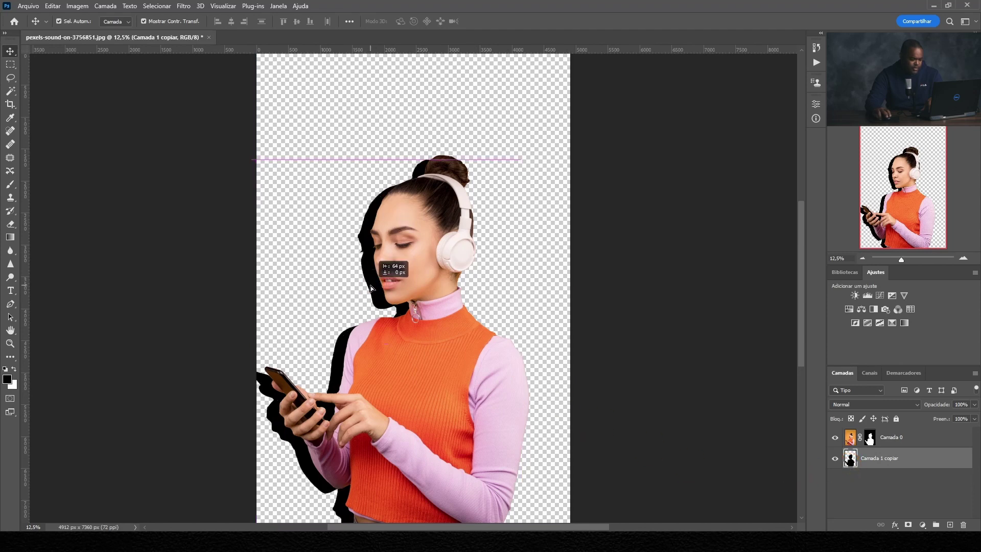
left_click_drag(369, 286, 374, 289)
key("Left")
key("Left")
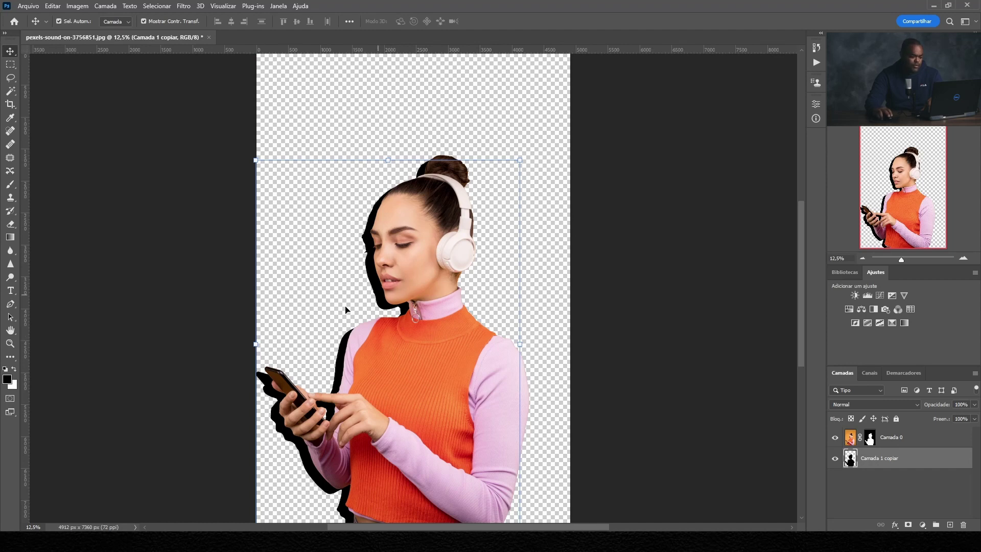
Apply Desfoque Gaussiano with a 110-pixel radius to the black shadow layer.
left_click(897, 502)
left_click(921, 456)
left_click(182, 8)
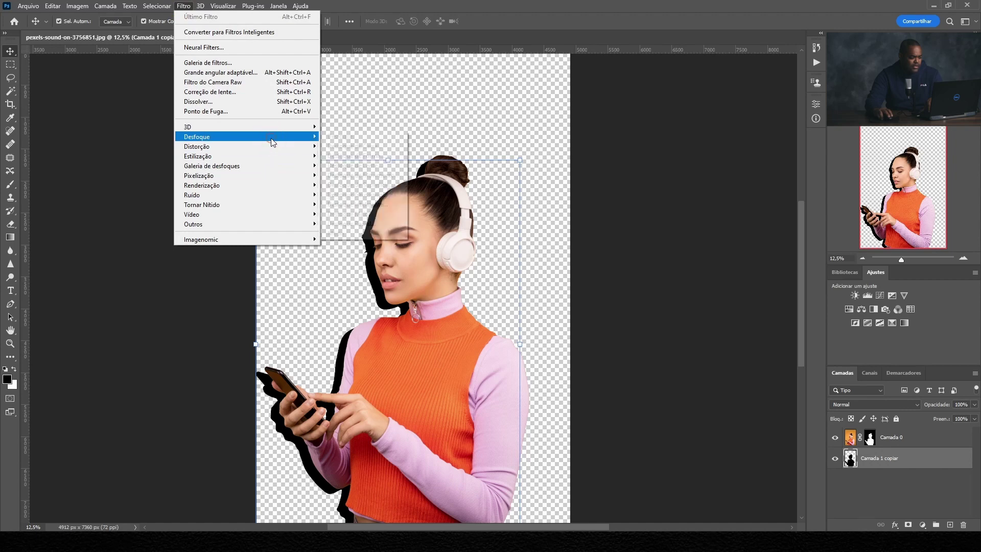
mouse_move(230, 136)
left_click(380, 195)
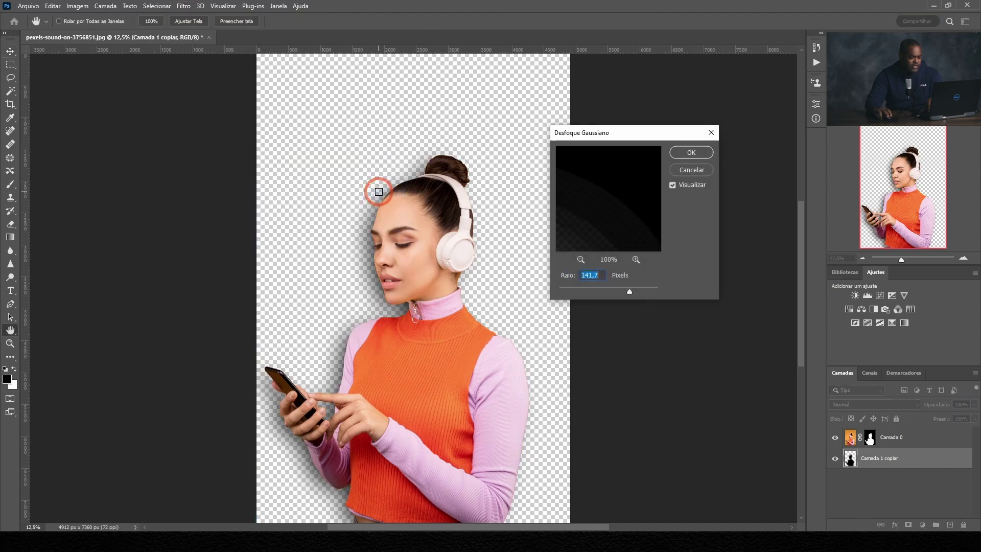
left_click_drag(621, 291, 582, 292)
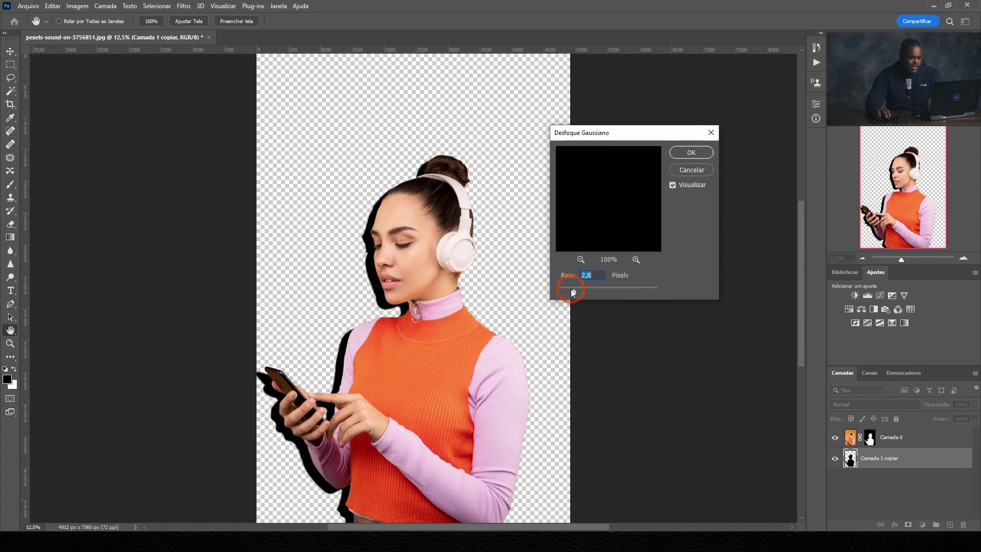
left_click_drag(578, 290, 598, 290)
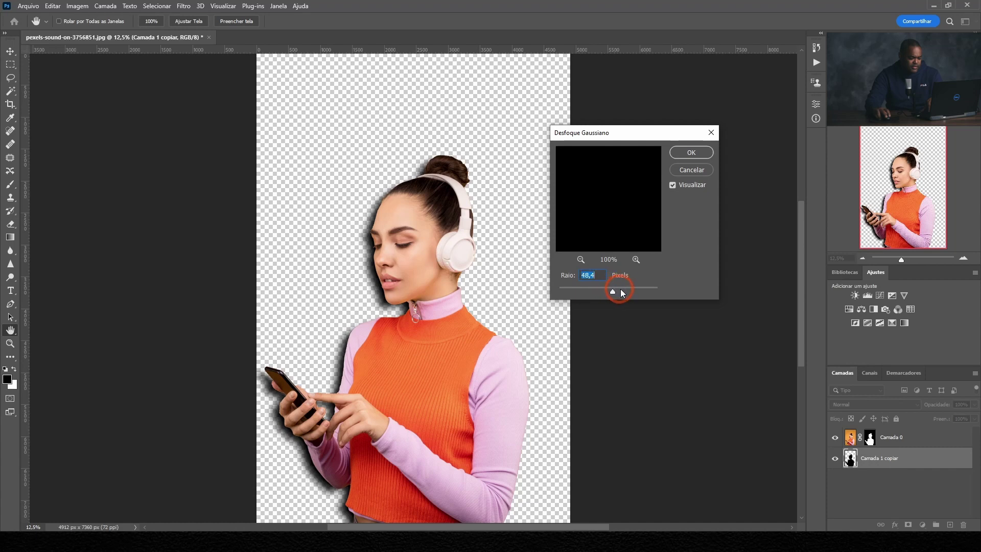
left_click_drag(605, 289, 628, 289)
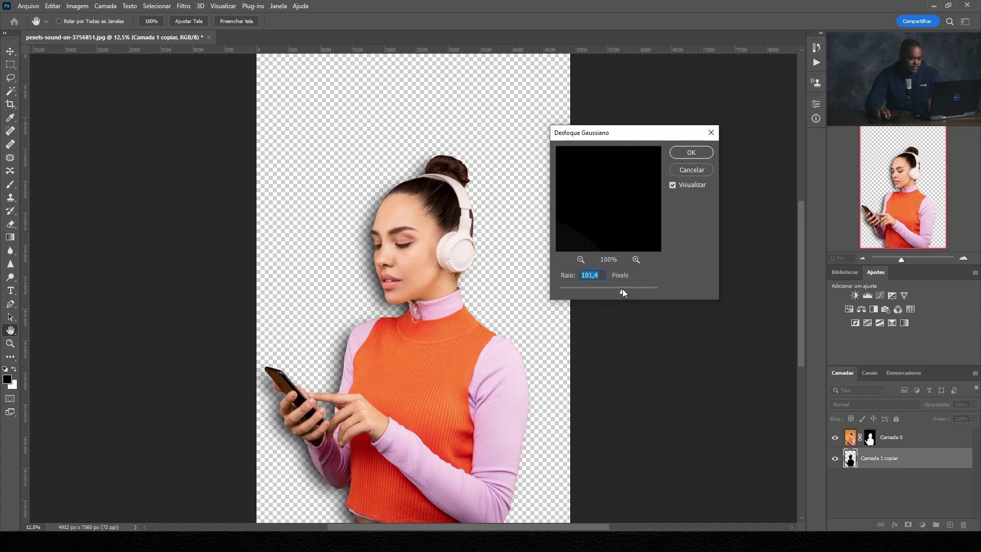
left_click_drag(623, 289, 624, 289)
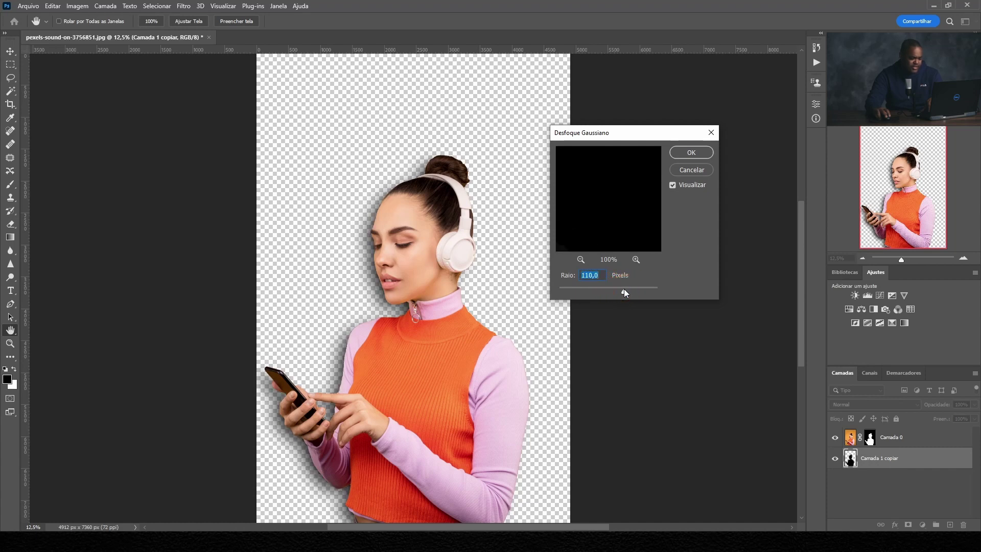
left_click_drag(624, 291, 623, 291)
type("110")
left_click(686, 153)
Add a deep blue solid colour fill layer and drag it beneath the woman and shadow.
key("v")
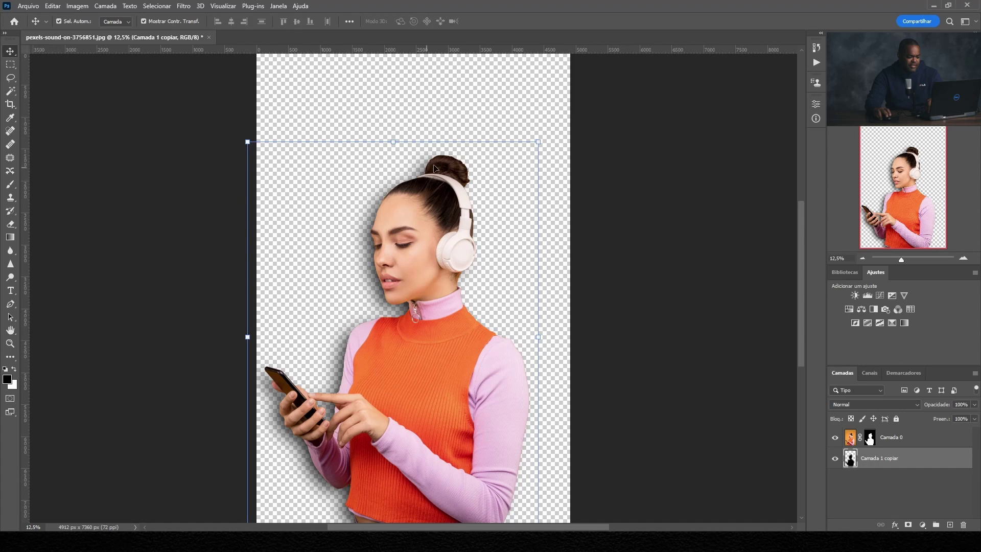
left_click(878, 492)
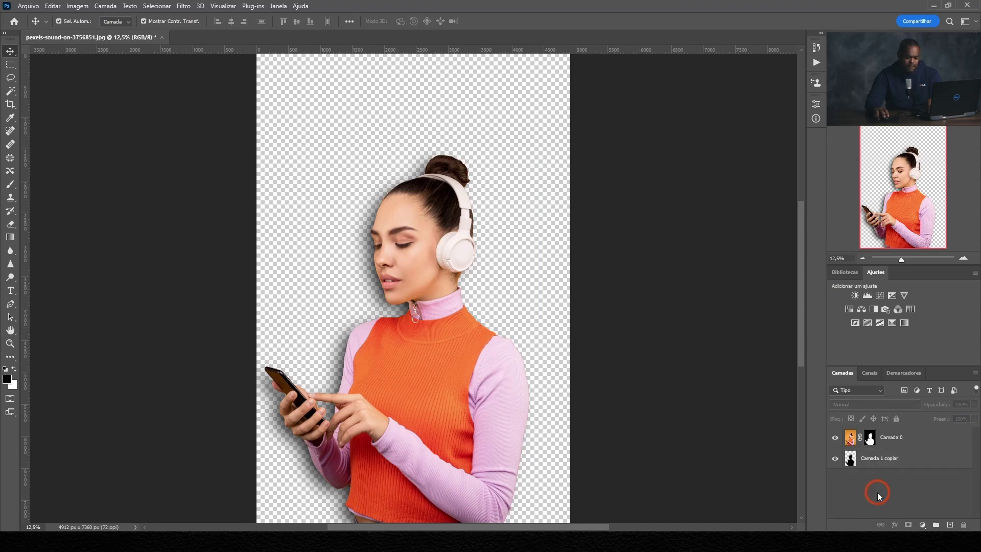
left_click(893, 460)
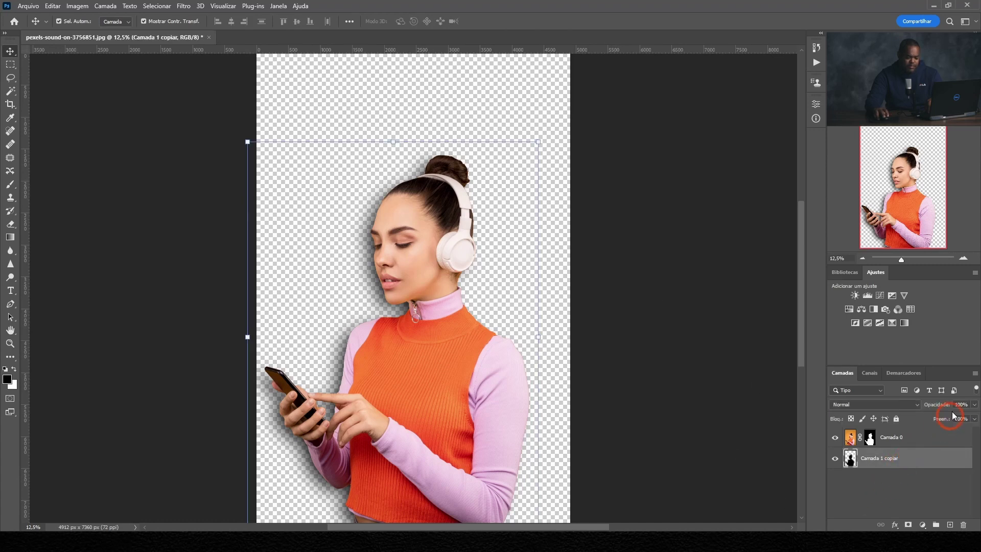
left_click(884, 491)
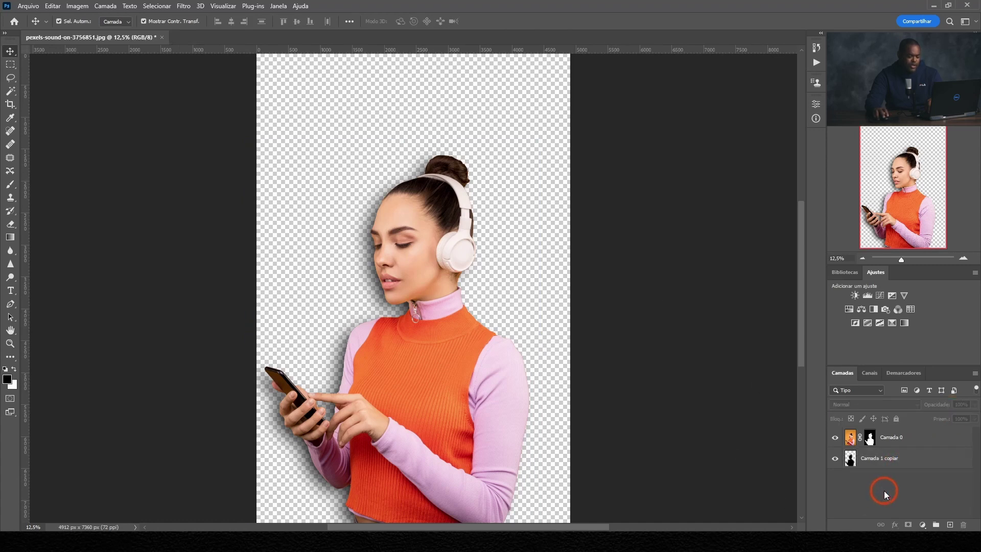
left_click(922, 525)
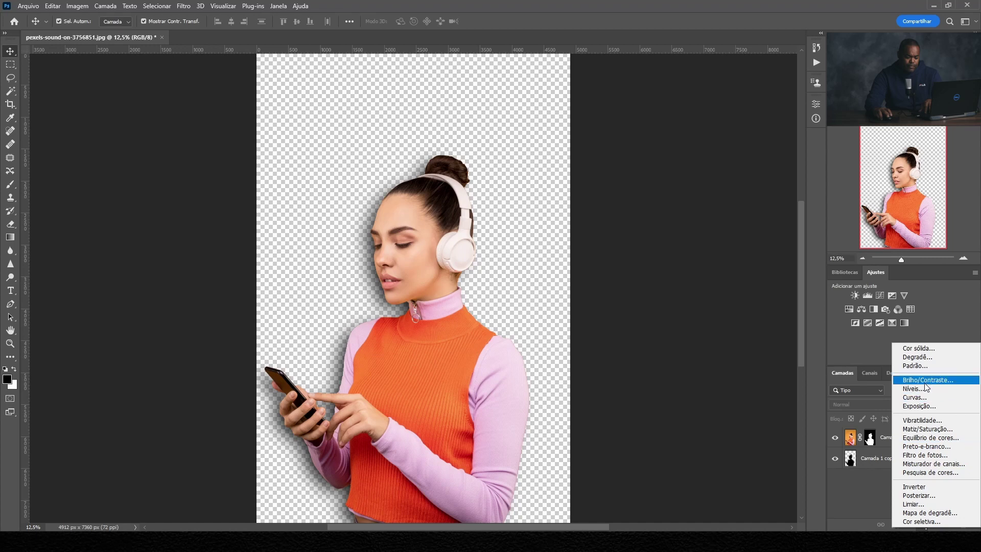
left_click(941, 352)
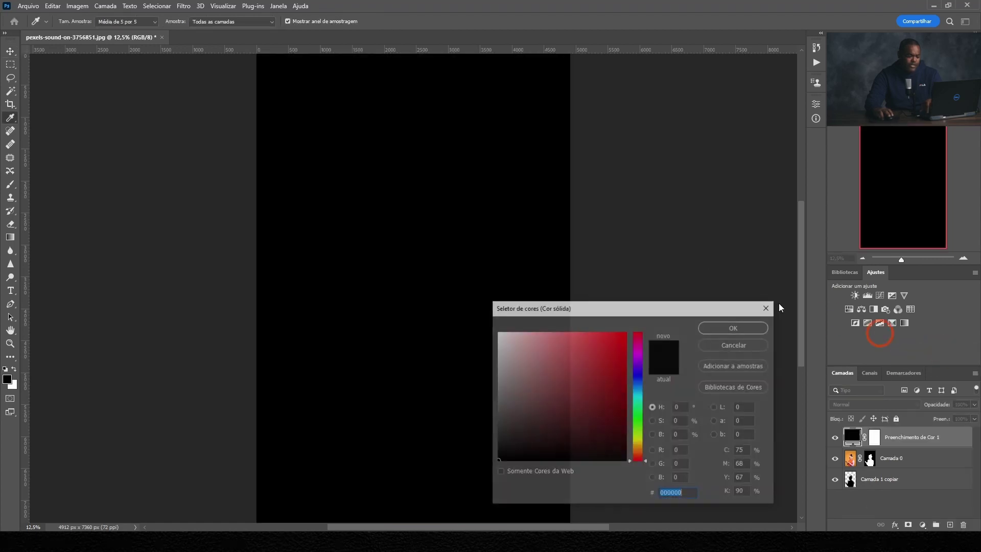
left_click_drag(577, 417, 608, 378)
left_click(637, 376)
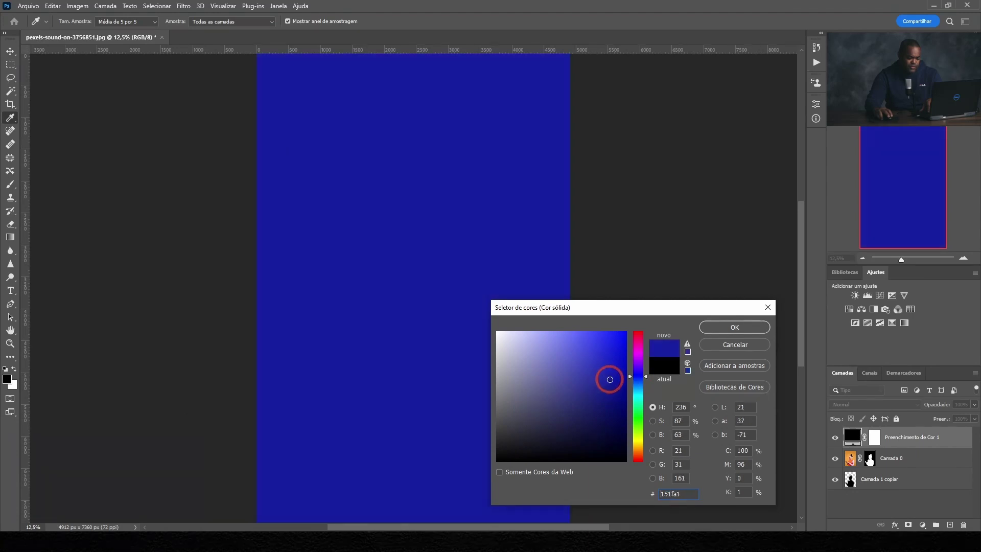
left_click(715, 327)
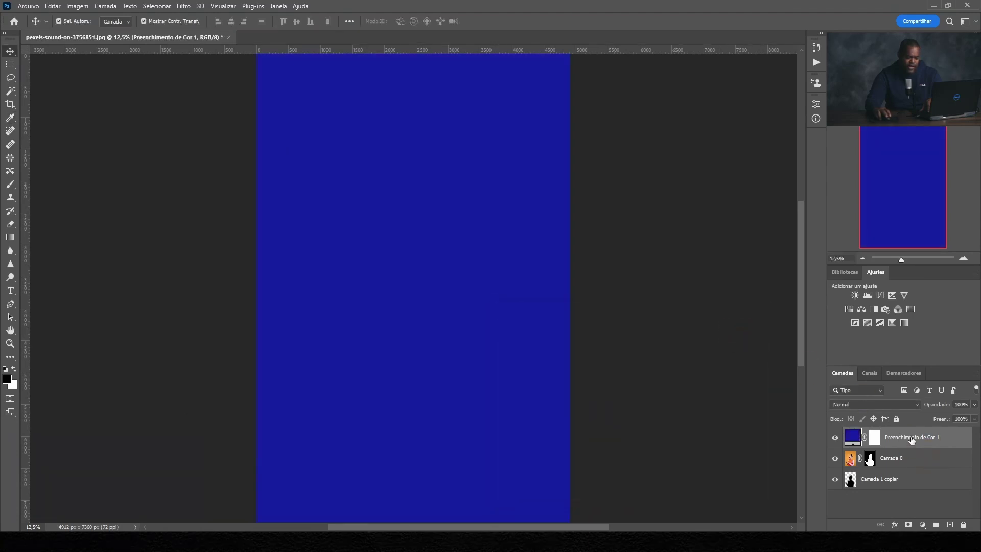
left_click_drag(912, 439, 914, 486)
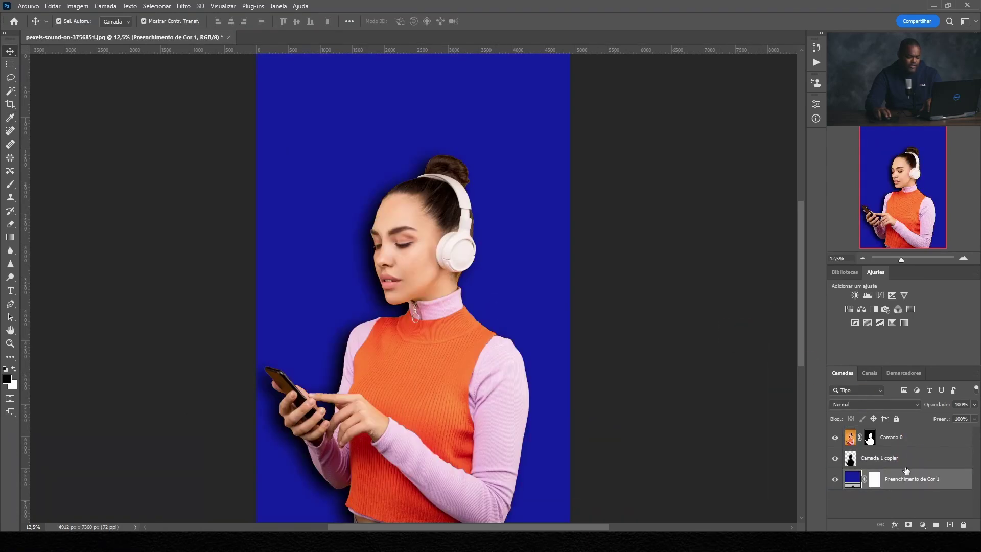
Set the shadow layer's opacity to 50% and preview the result.
left_click(873, 506)
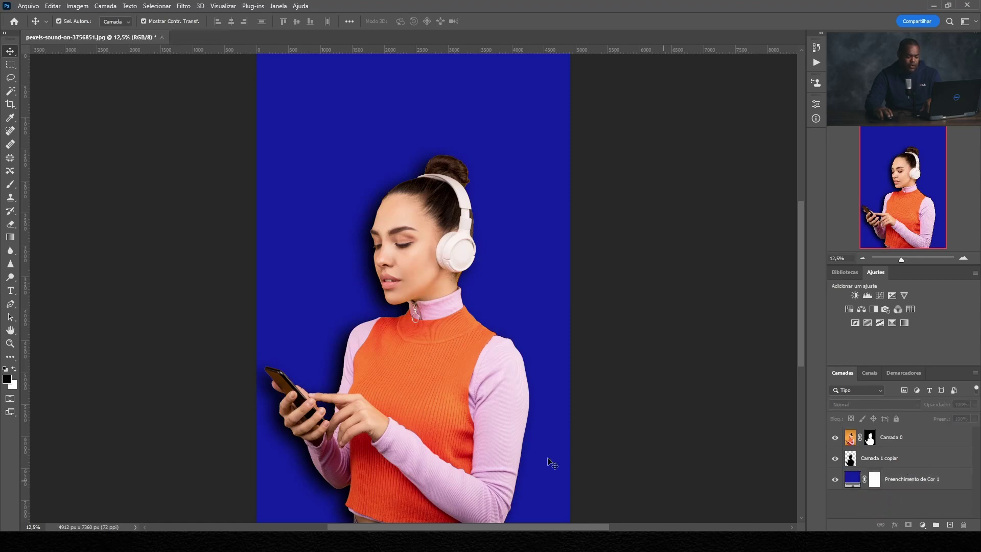
left_click(946, 460)
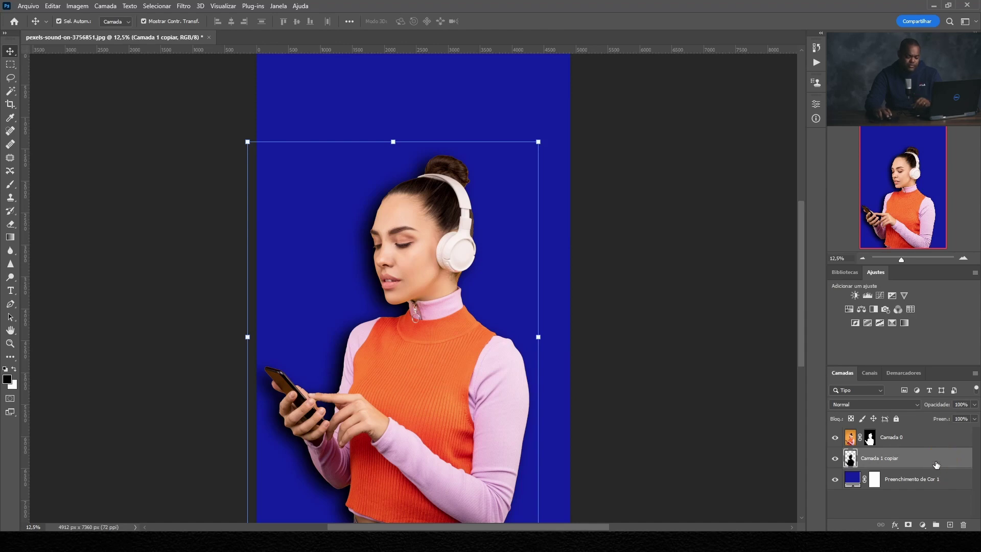
left_click(962, 404)
type("50")
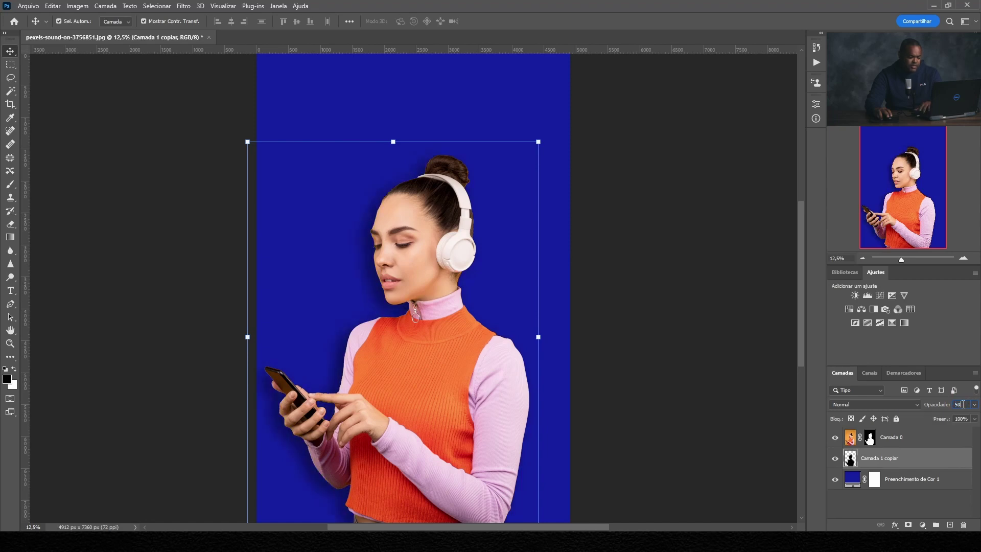
left_click(899, 506)
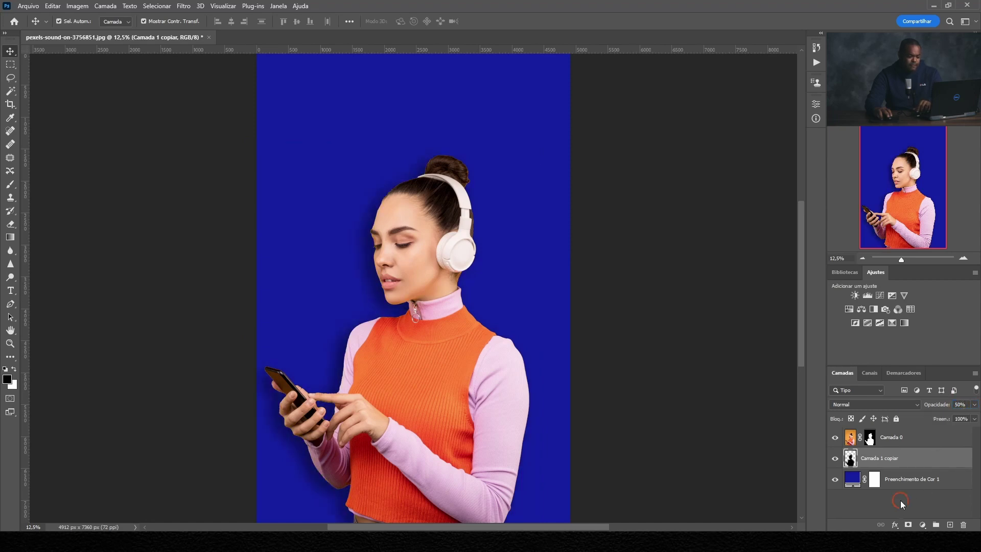
Try 75% and 50% shadow opacity, then settle on 40%.
left_click(923, 464)
left_click(966, 404)
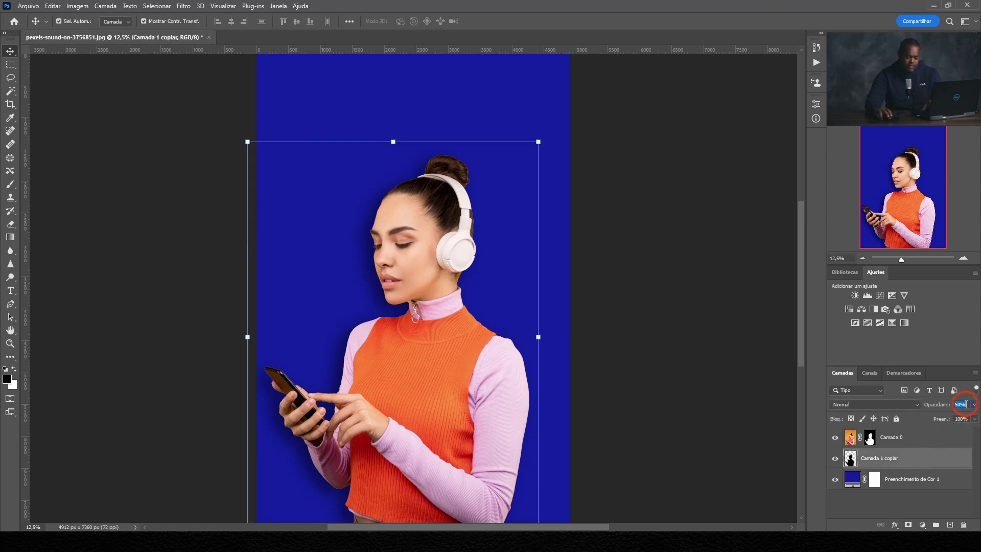
type("75")
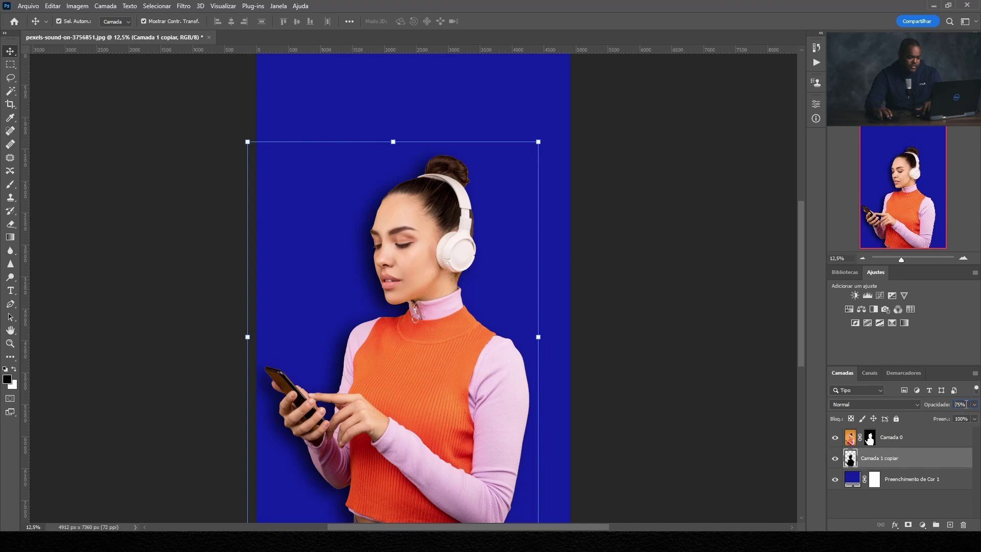
double_click(960, 404)
type("50")
double_click(963, 404)
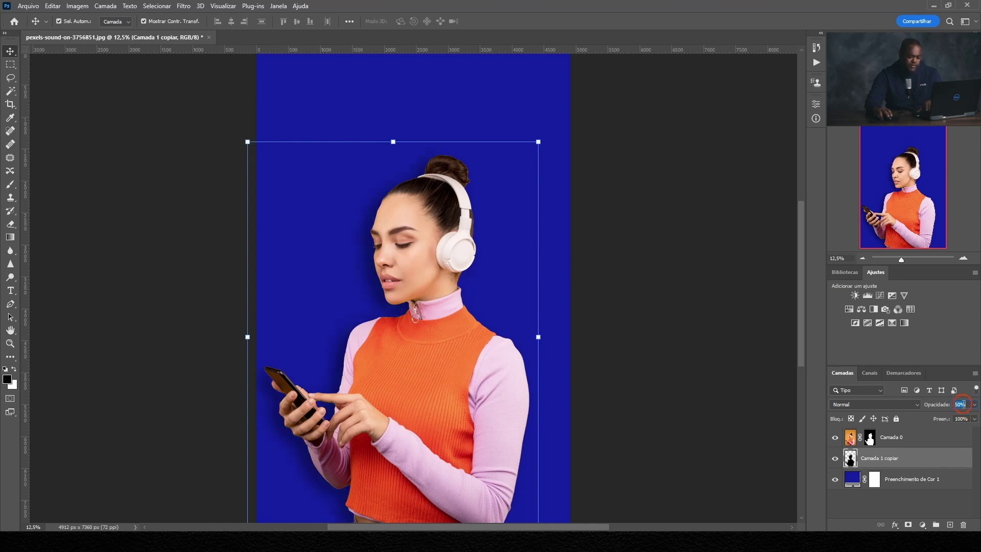
type("40")
left_click(916, 500)
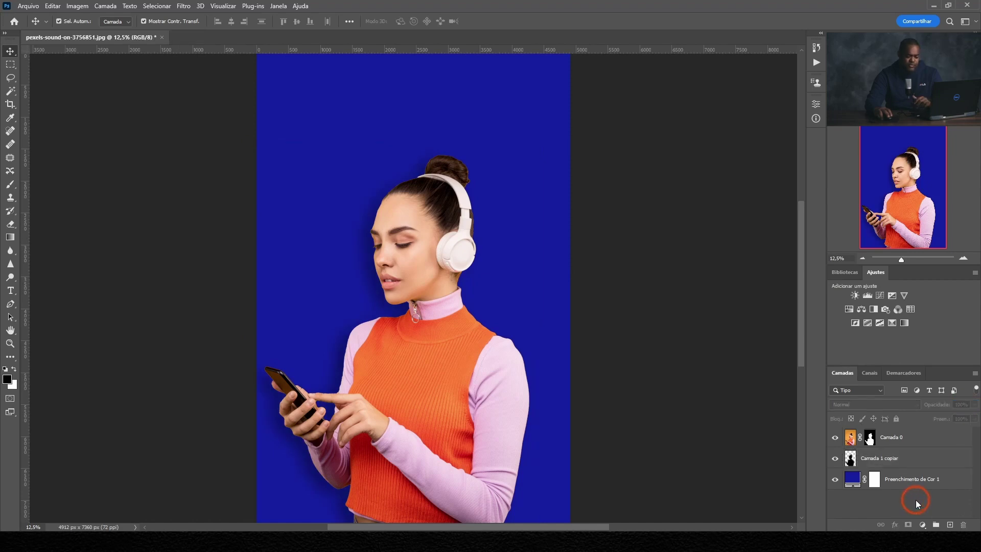
Try teal, purple and green for the fill layer, then choose bright yellow e9eb20.
double_click(853, 480)
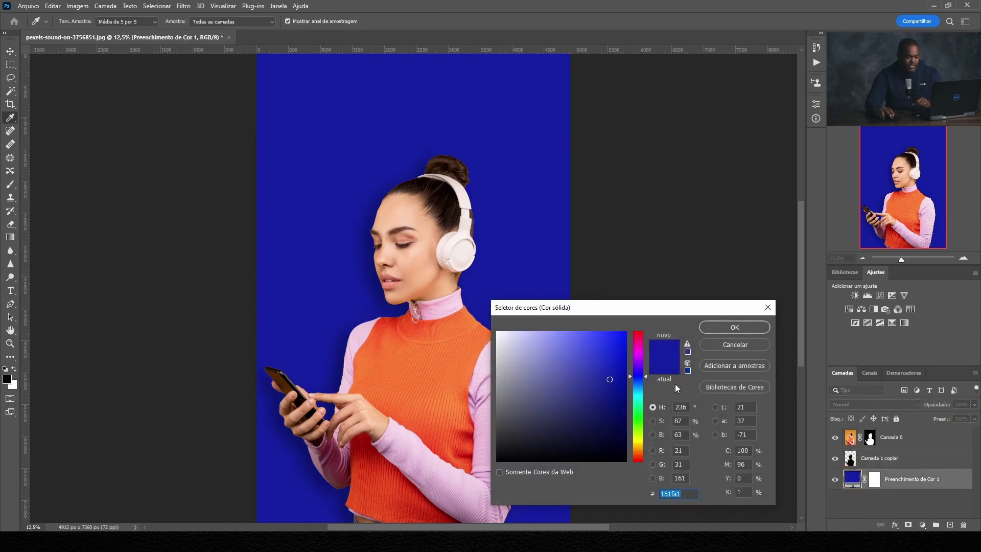
left_click_drag(642, 312, 708, 164)
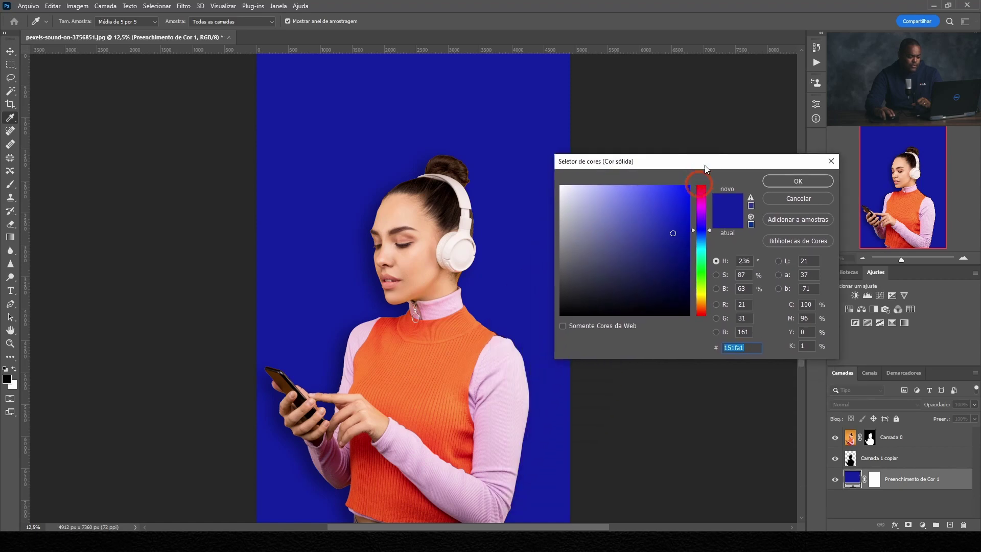
mouse_move(651, 246)
left_mouse_down()
mouse_move(679, 235)
mouse_move(707, 250)
left_mouse_up()
left_click(703, 240)
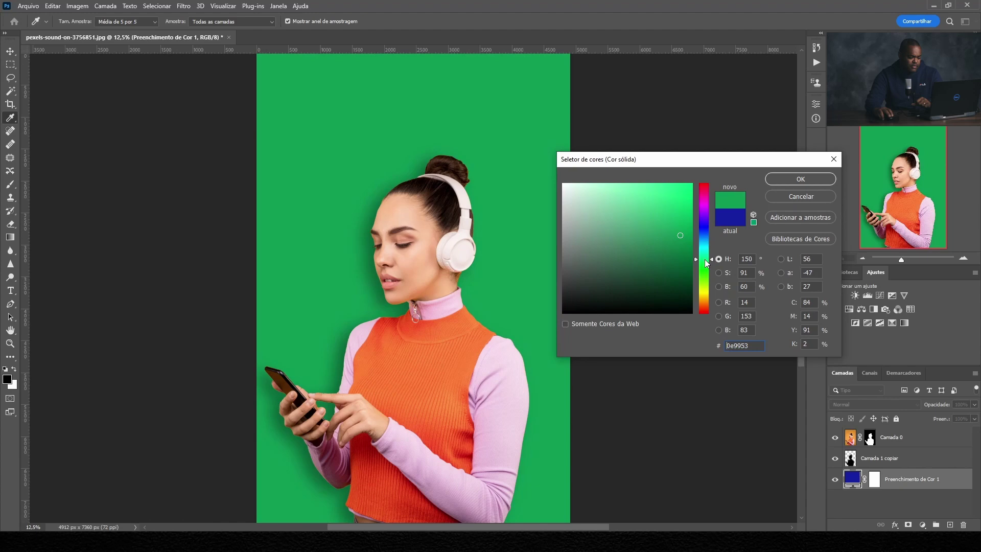
left_click_drag(707, 250, 710, 202)
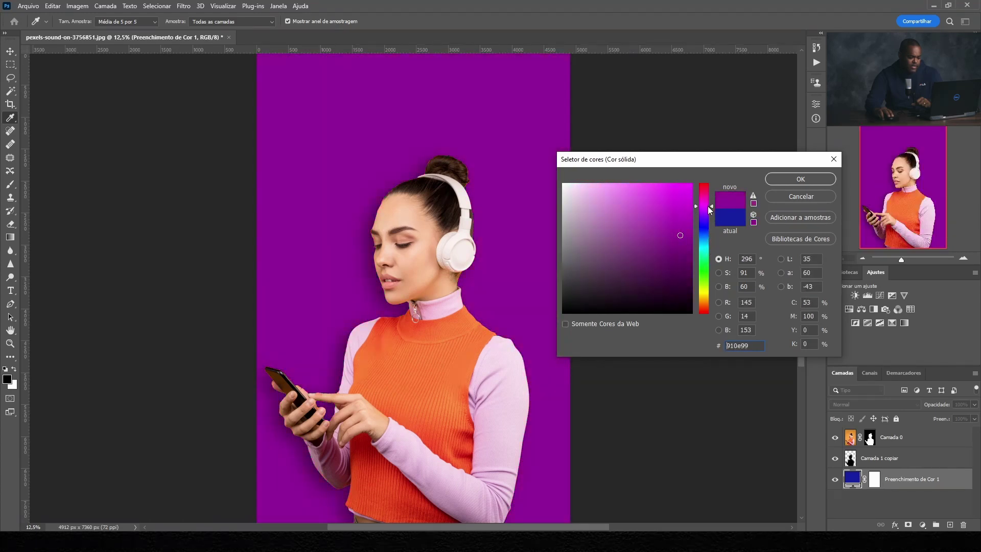
left_click_drag(710, 204, 712, 292)
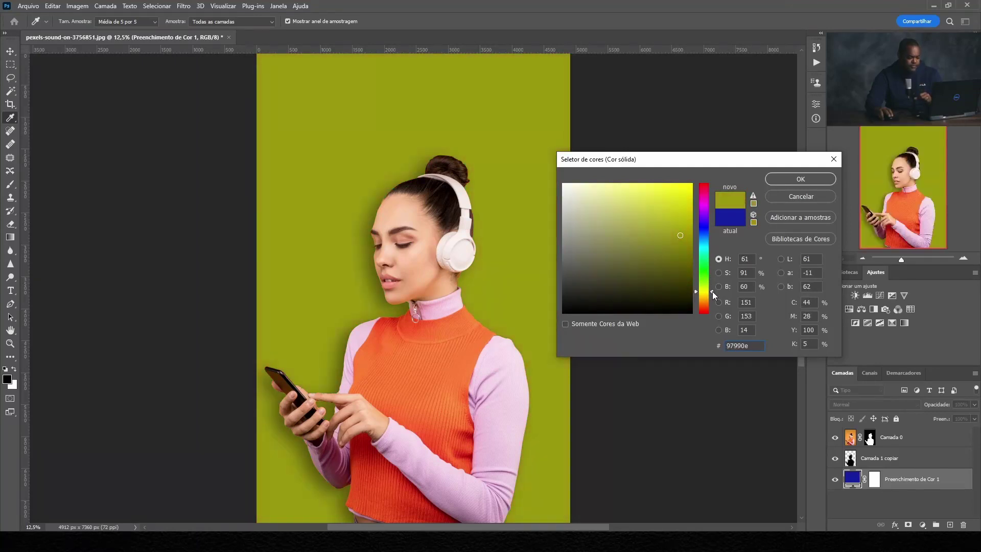
left_click(671, 190)
left_click_drag(671, 190, 675, 194)
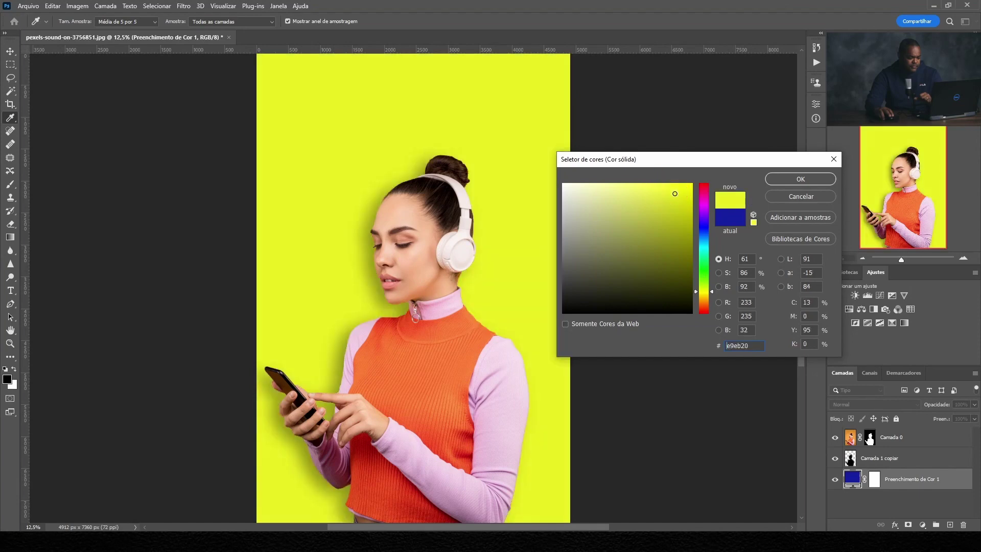
left_click(800, 180)
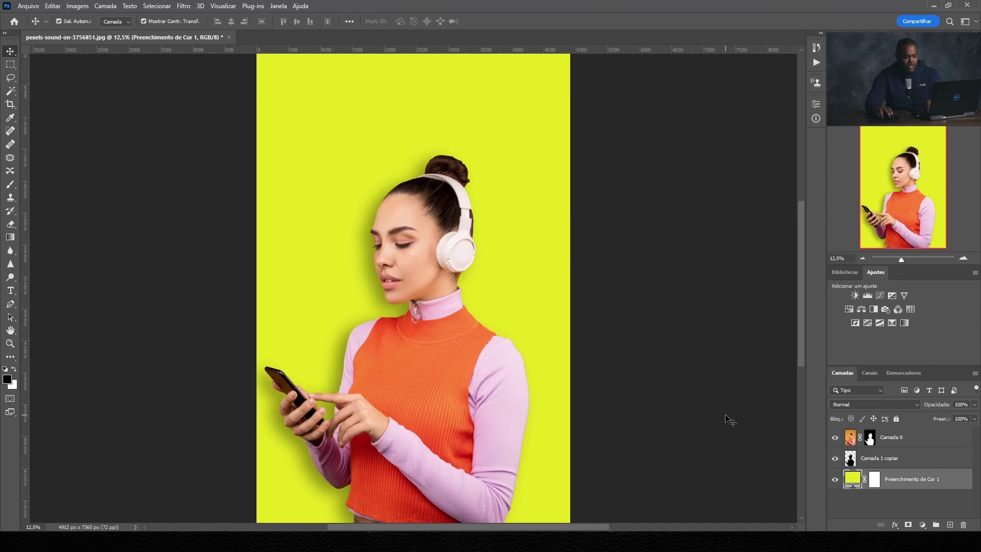
Set the 'Camada 1 copiar' shadow layer opacity to 25% and deselect it.
left_click(930, 459)
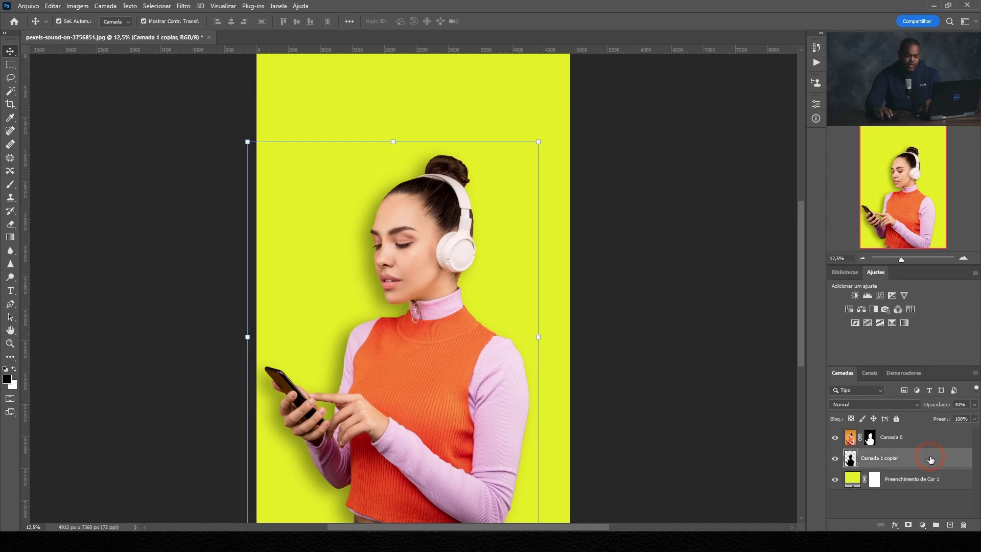
type("25")
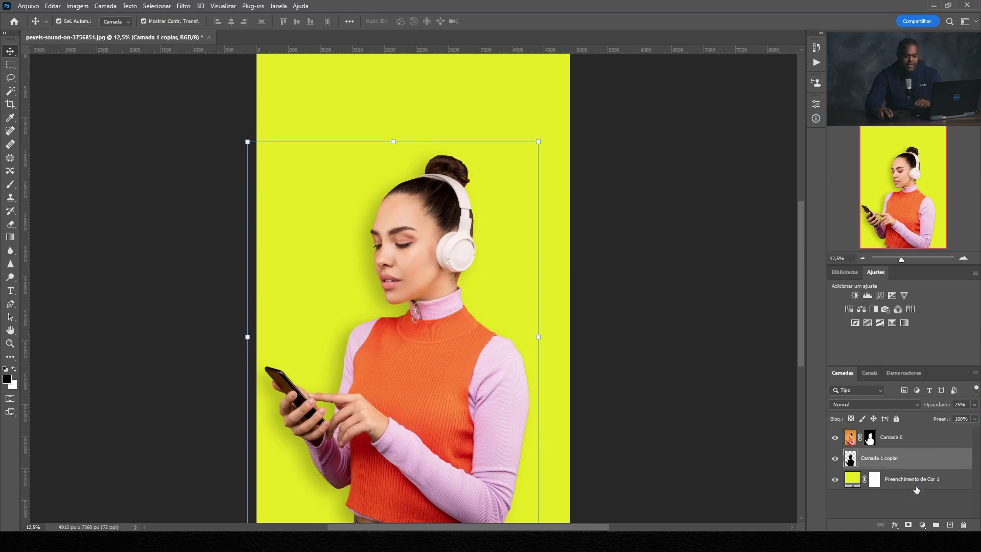
left_click(902, 506)
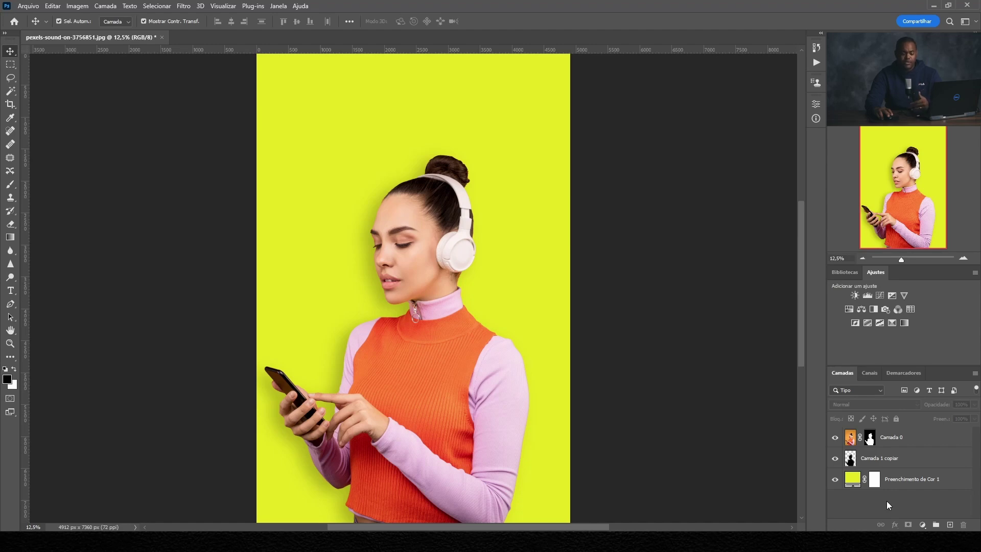
left_click(835, 479)
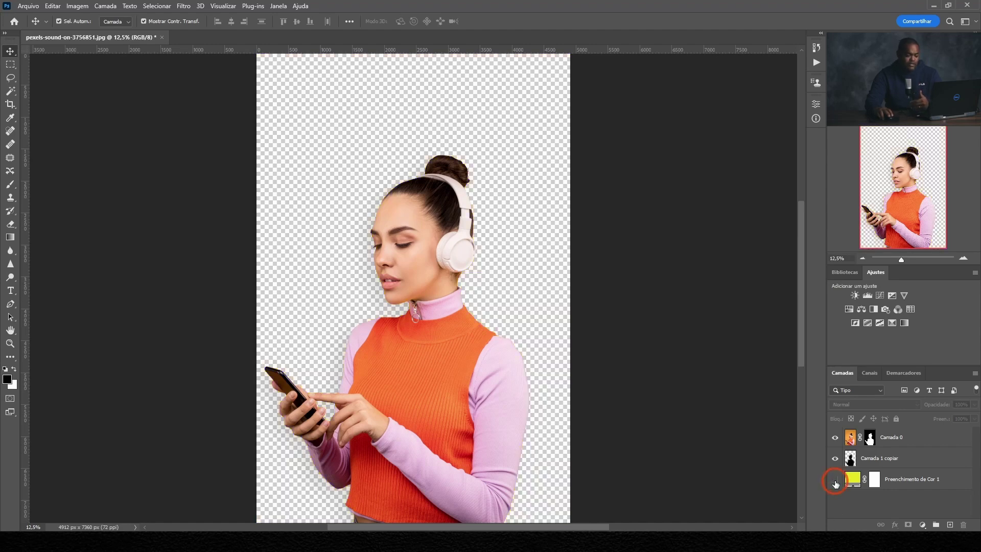
left_click(834, 479)
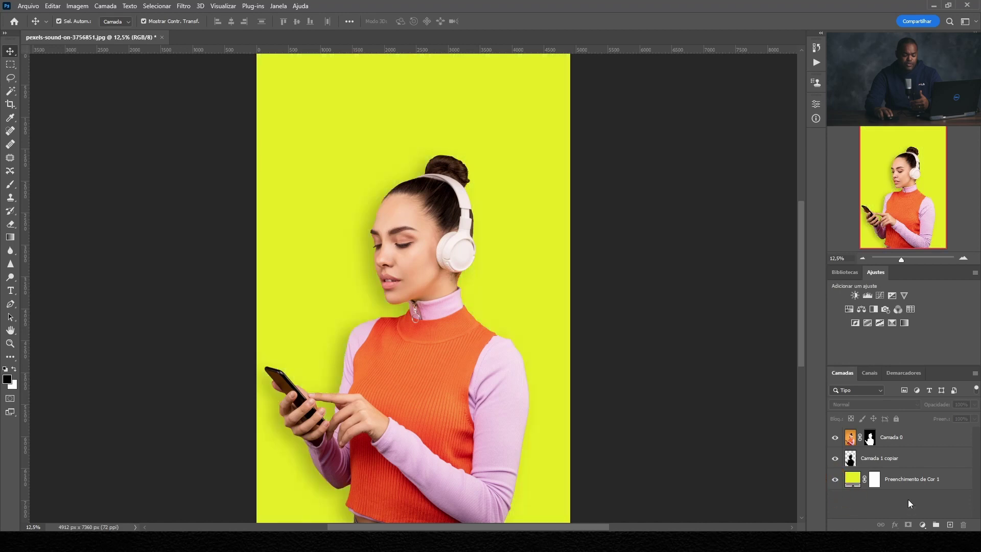